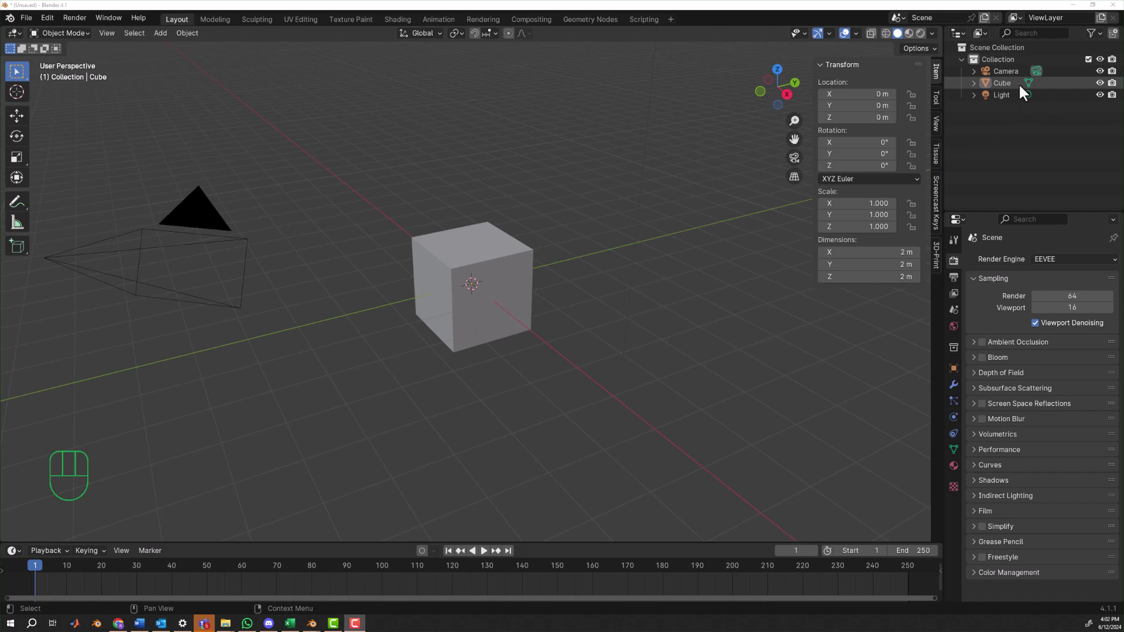
# Rename the default collection in the scene as "Lights & Cameras".
pyautogui.doubleClick(998, 59)
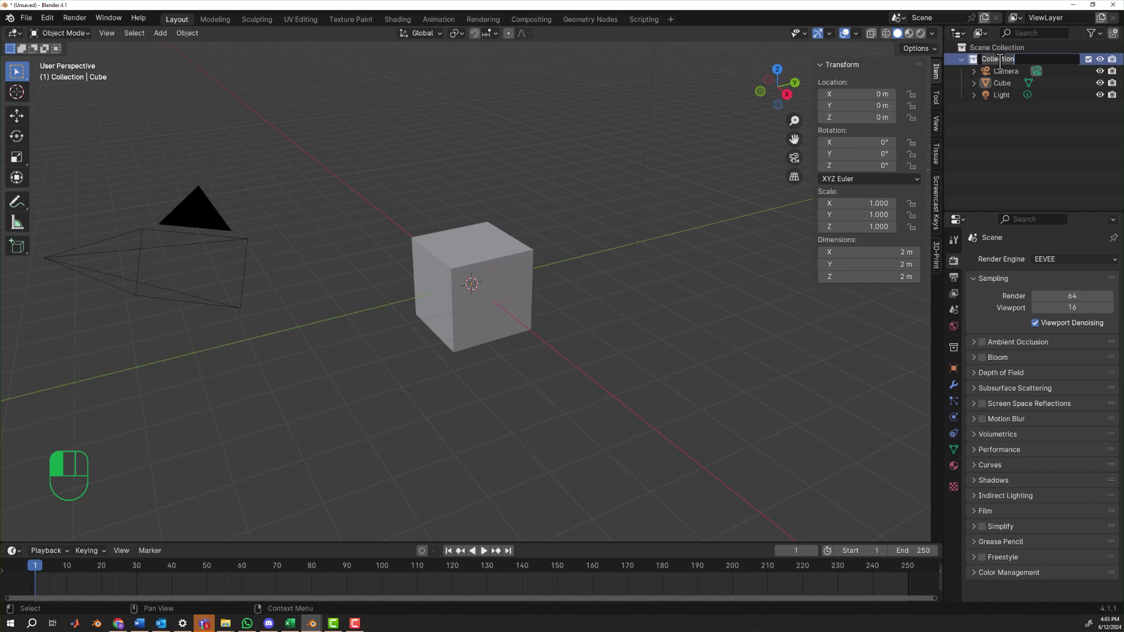
pyautogui.write('L')
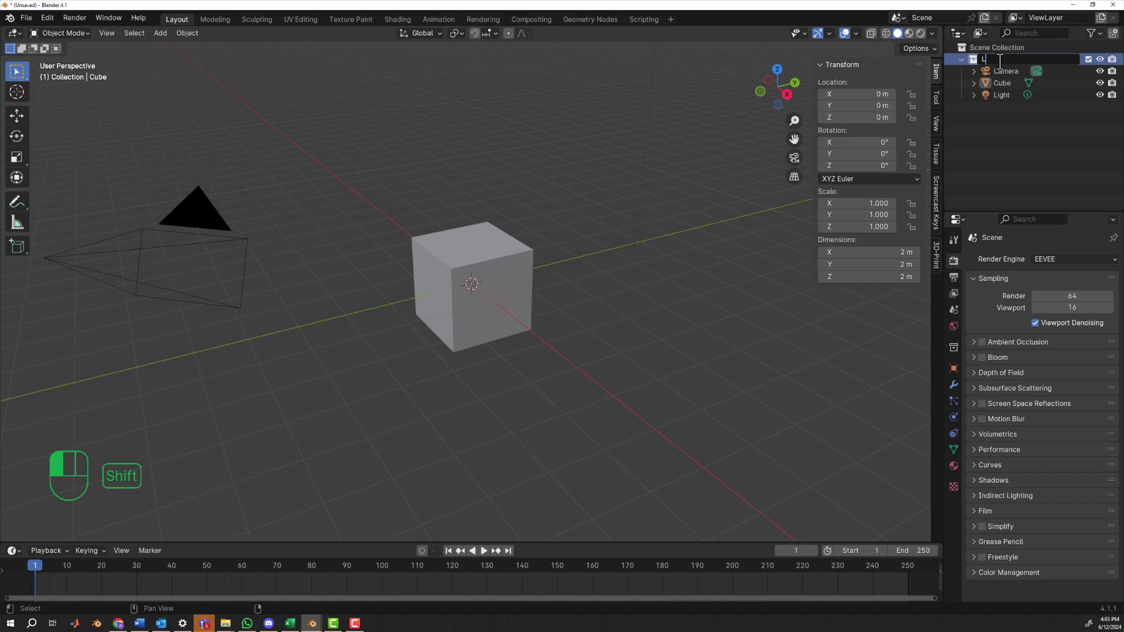
pyautogui.write('ight & Cmaer')
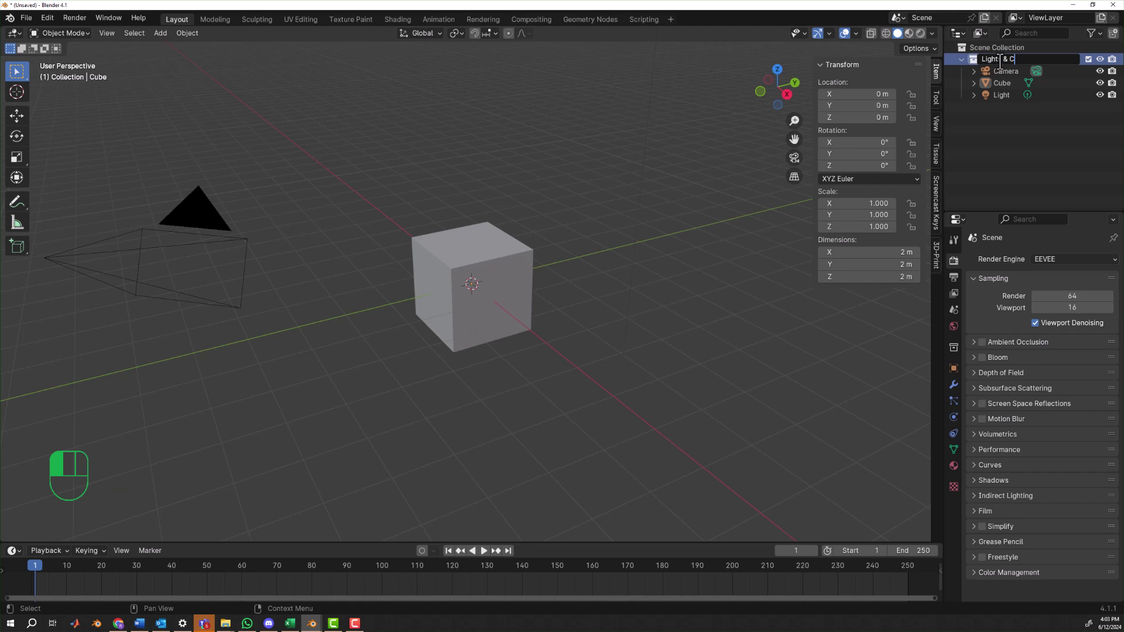
pyautogui.press('BackSpace')
pyautogui.press('BackSpace')
pyautogui.press('BackSpace')
pyautogui.press('BackSpace')
pyautogui.write('ameras')
pyautogui.press('Return')
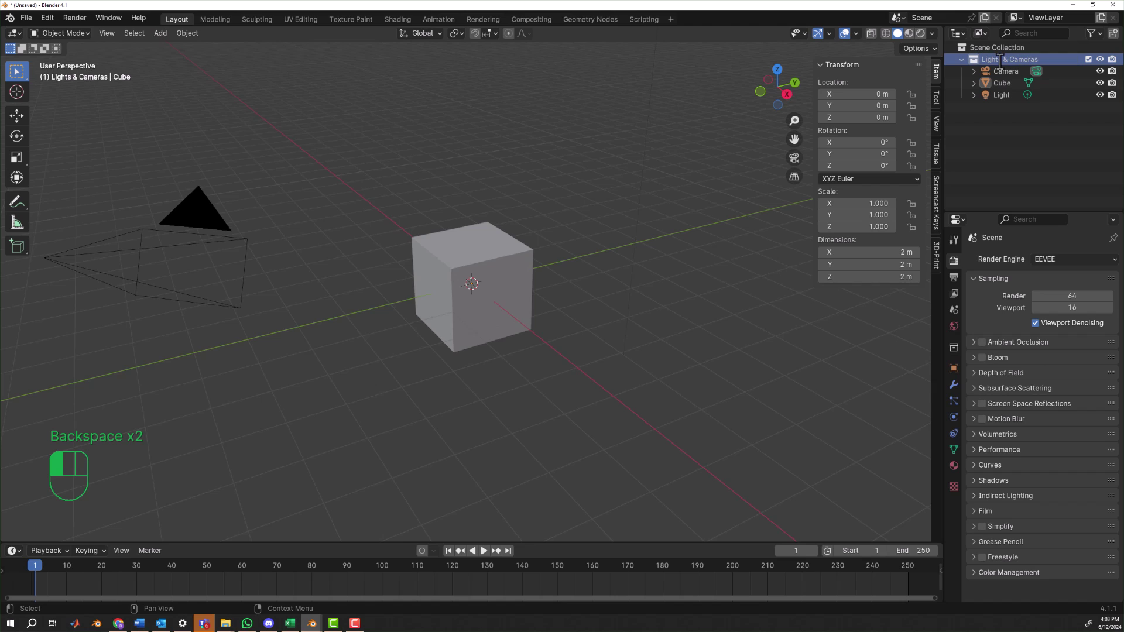
pyautogui.click(1004, 116)
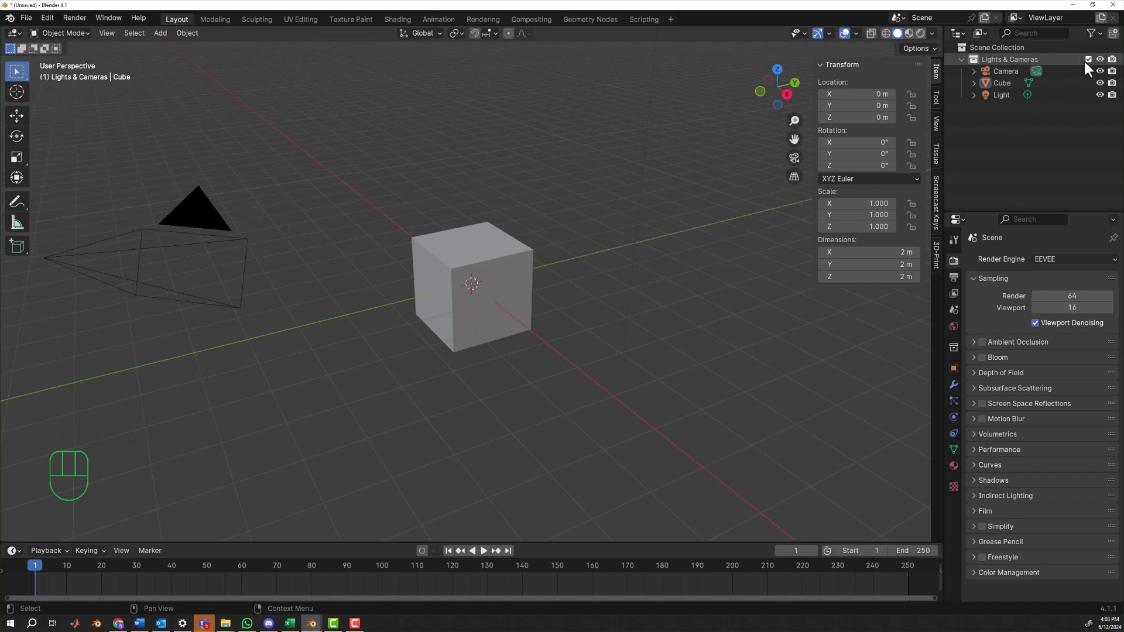
# Create a new collection under the scene collection and name it "Cloak Scene".
pyautogui.click(972, 122)
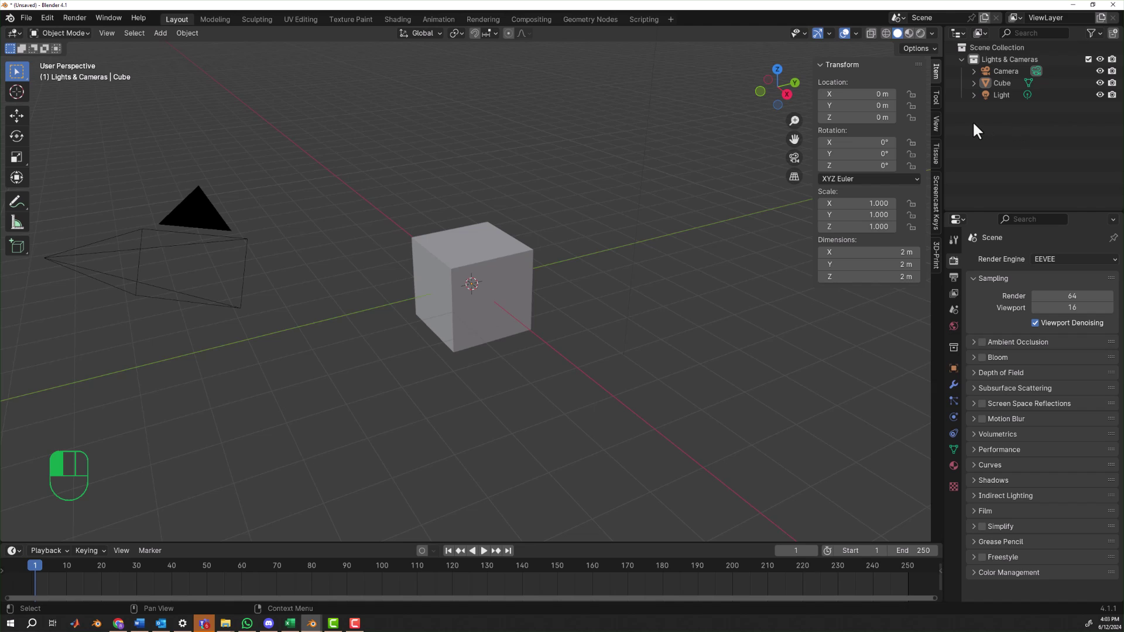
pyautogui.rightClick(978, 128)
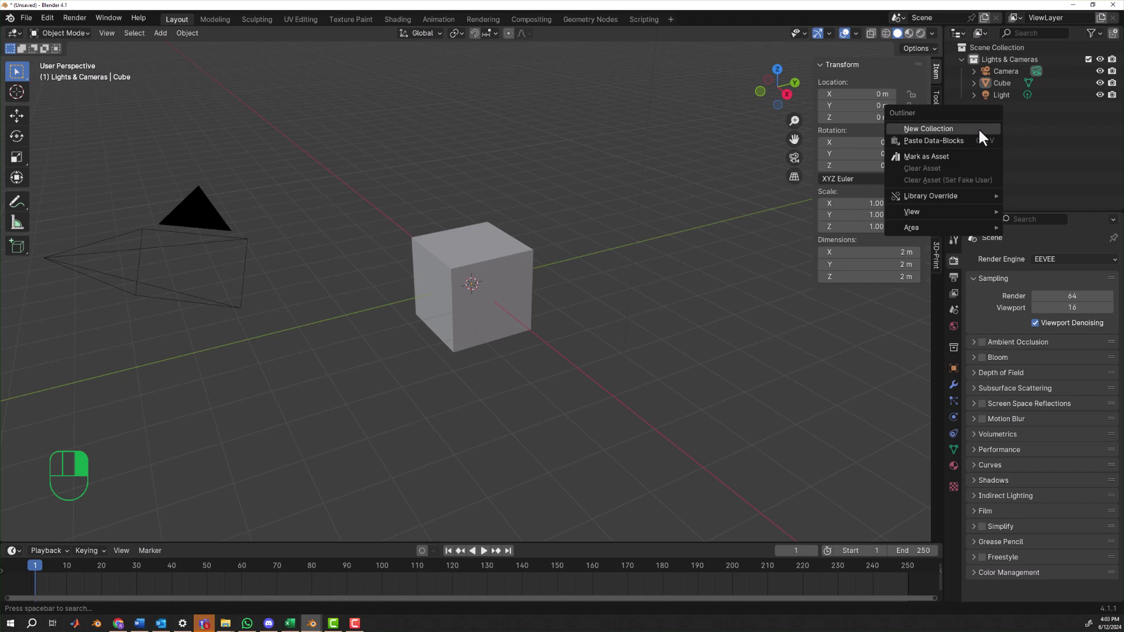
pyautogui.click(939, 125)
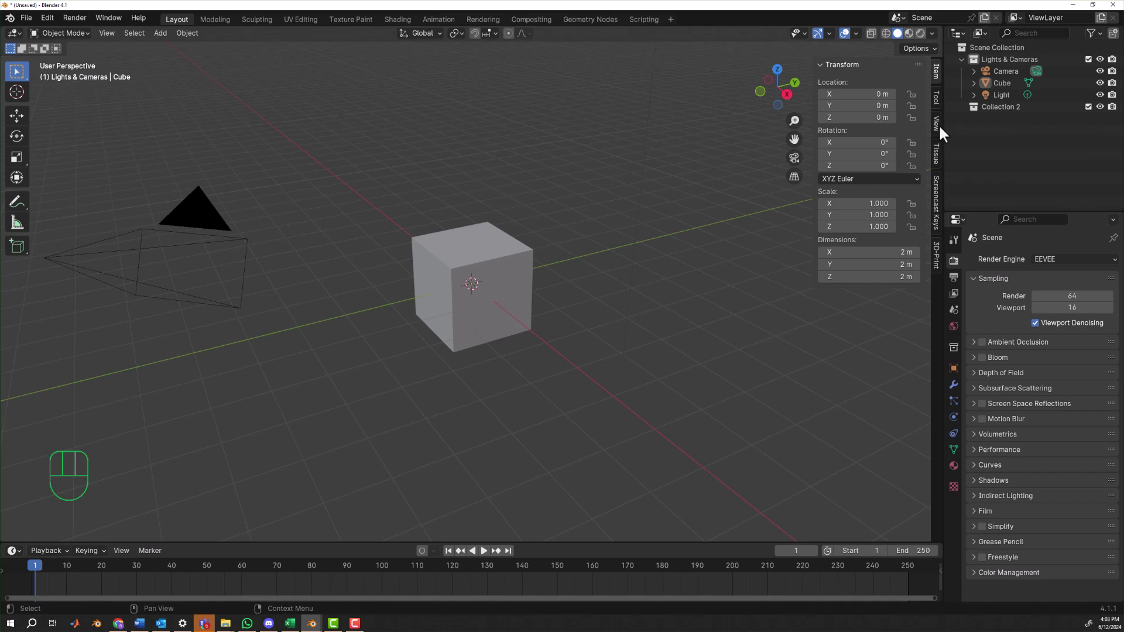
pyautogui.doubleClick(1001, 107)
pyautogui.write('Cloak Scen')
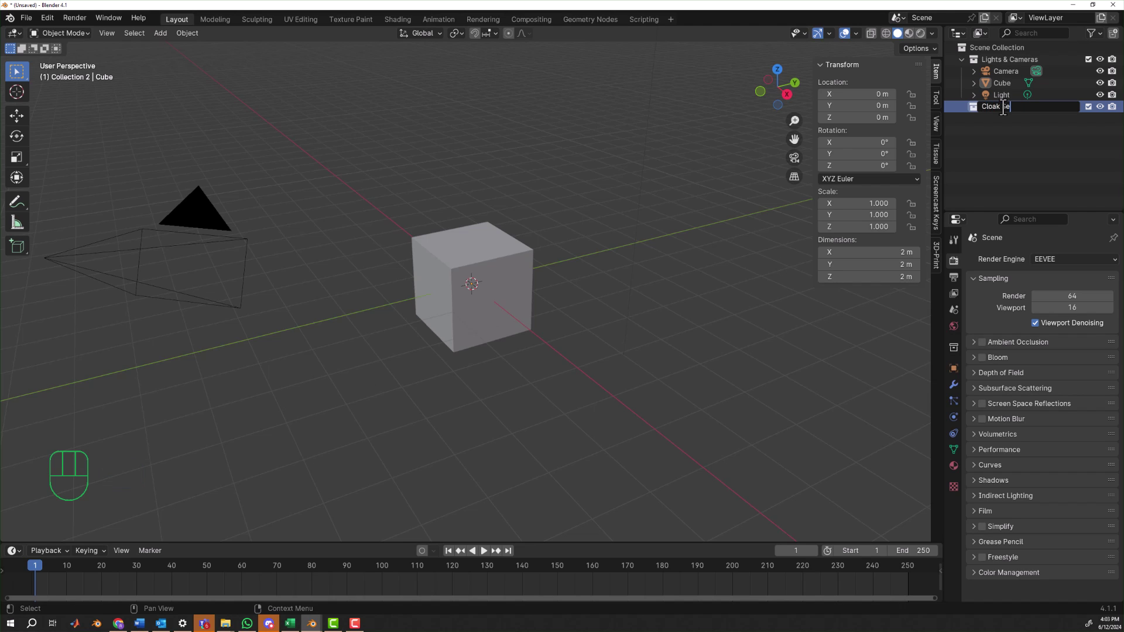
pyautogui.write('en')
pyautogui.press('Return')
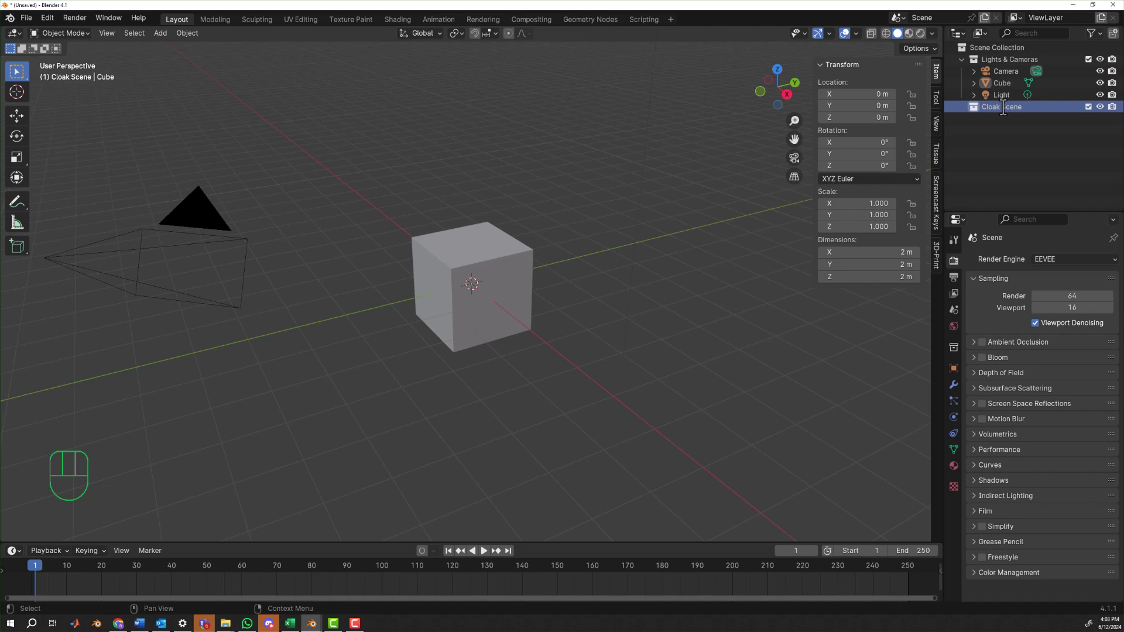
# Delete the default cube from the Lights & Cameras collection.
pyautogui.click(1001, 83)
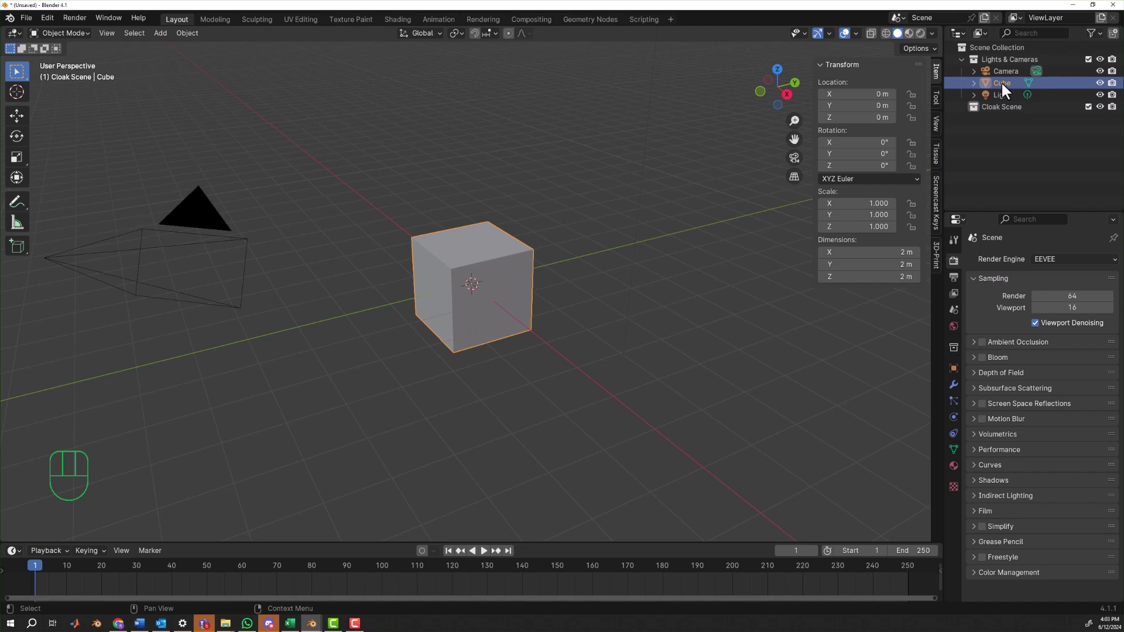
pyautogui.rightClick(1001, 82)
pyautogui.click(989, 109)
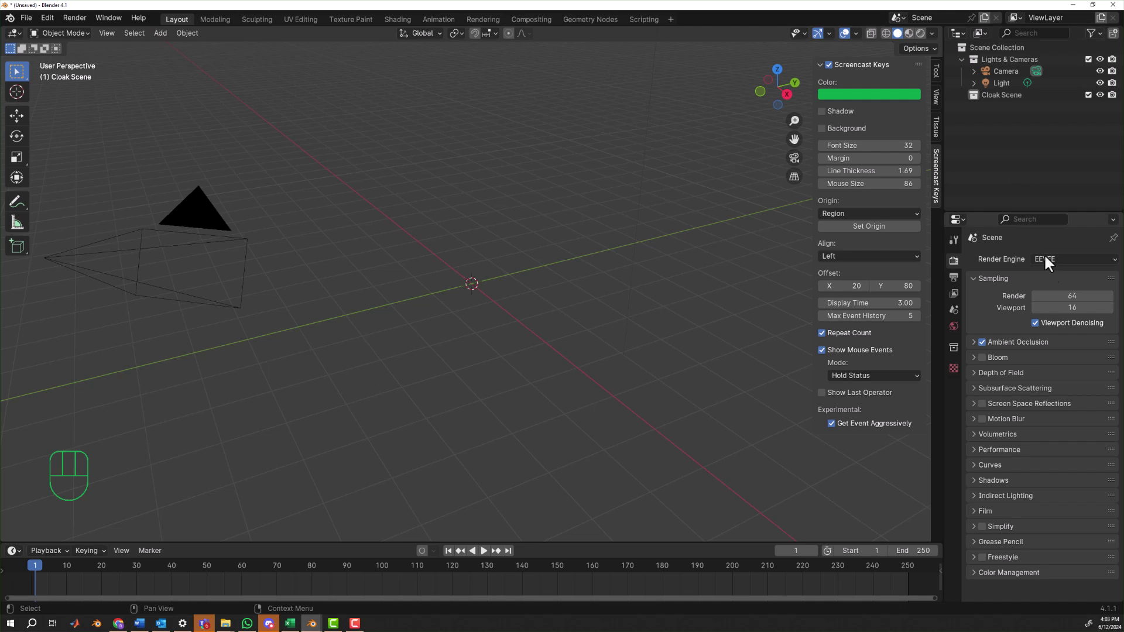
# Enable Bloom and a transparent film background in the EEVEE render settings.
pyautogui.click(981, 357)
pyautogui.click(973, 509)
pyautogui.scroll(-1, 983, 507)
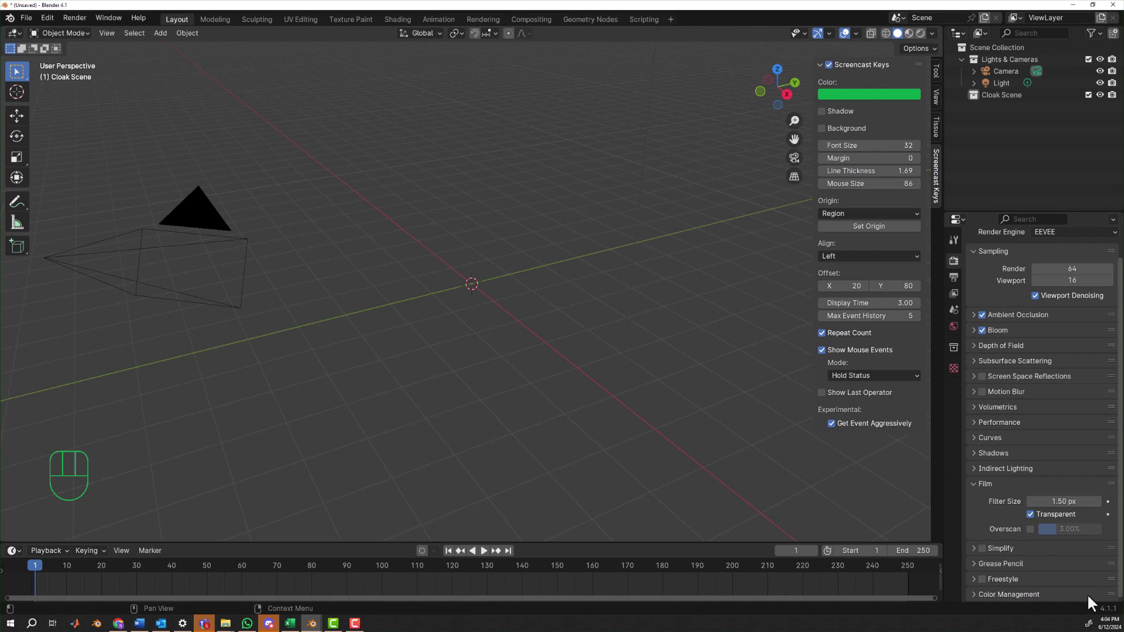
# Examine the View Transform options in the render's color management settings.
pyautogui.click(972, 594)
pyautogui.scroll(-5, 1014, 571)
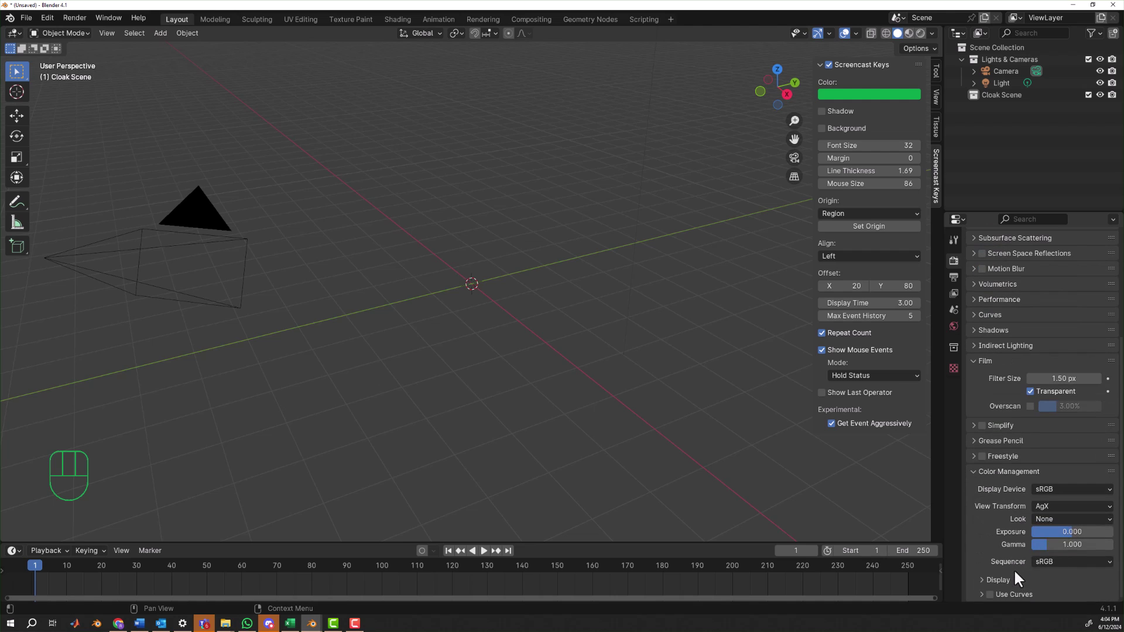
pyautogui.click(1056, 506)
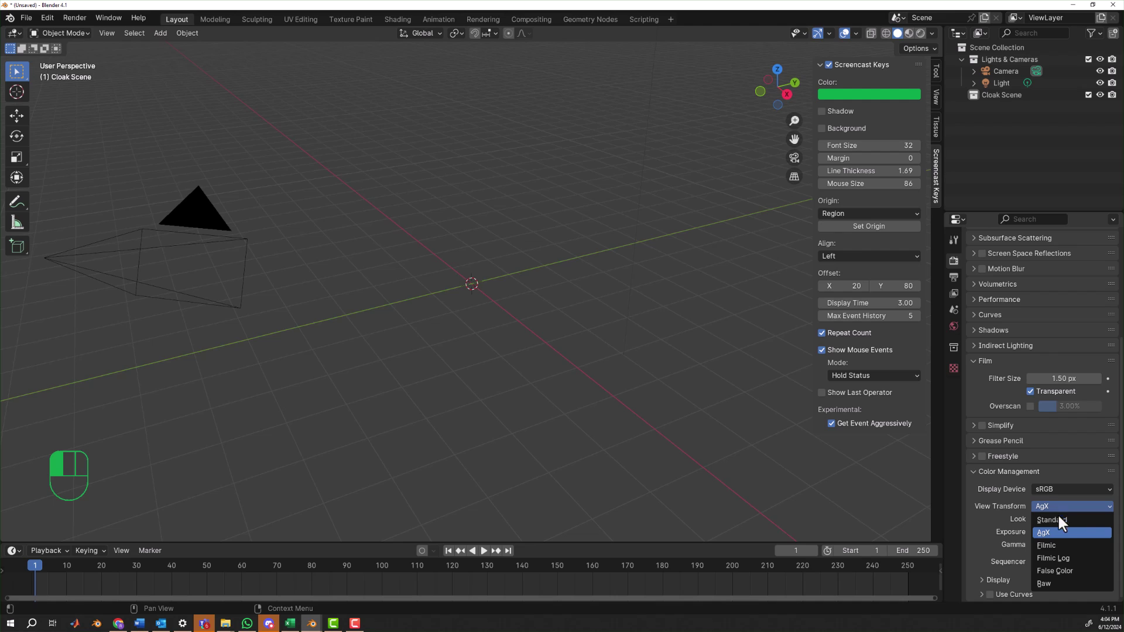
pyautogui.click(1058, 505)
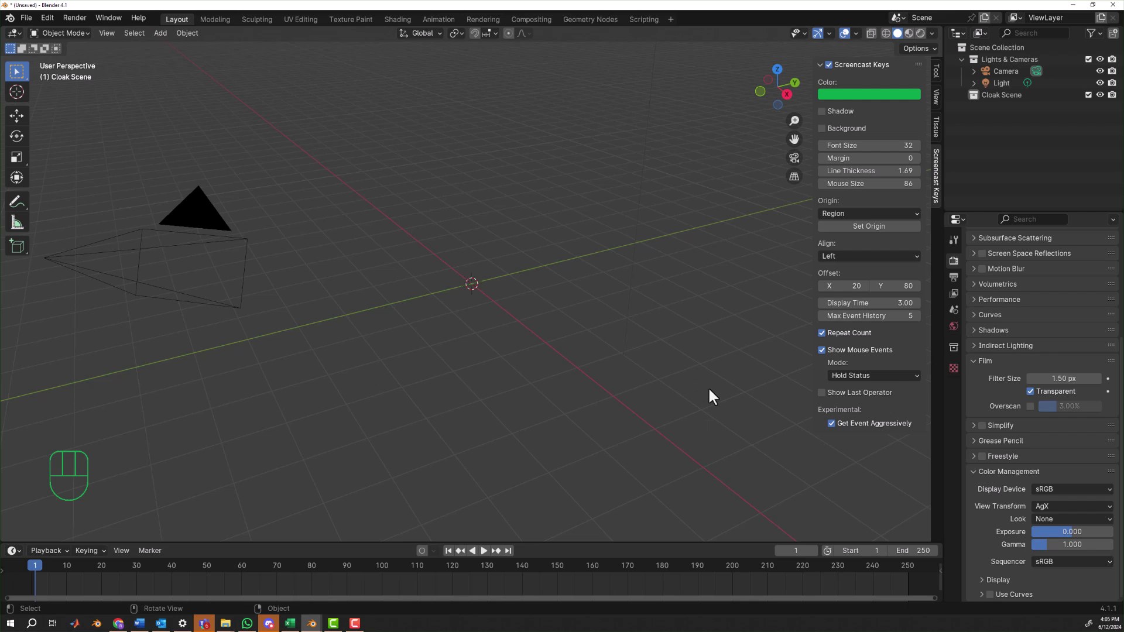
pyautogui.click(972, 471)
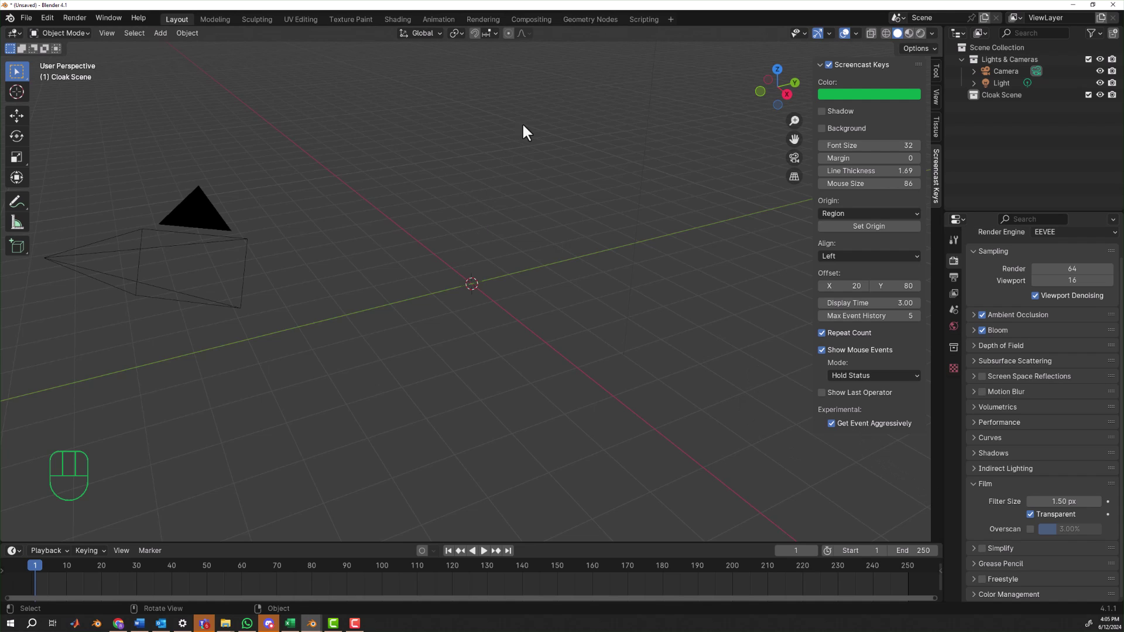
# Enable node-based compositing for the scene in the Compositing workspace.
pyautogui.click(532, 19)
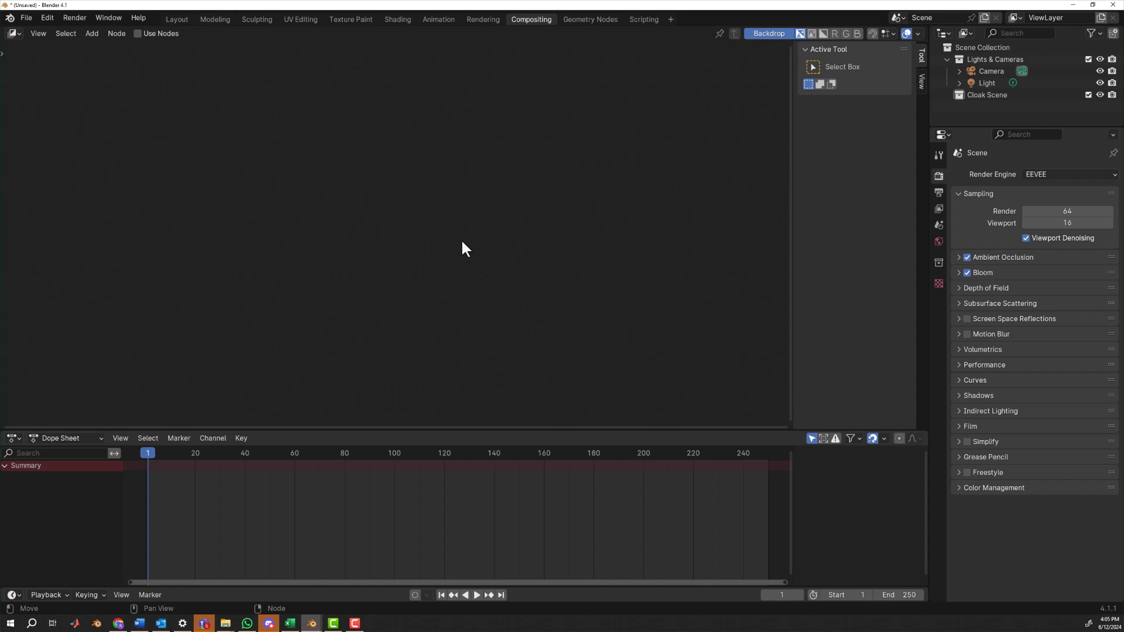
pyautogui.click(138, 34)
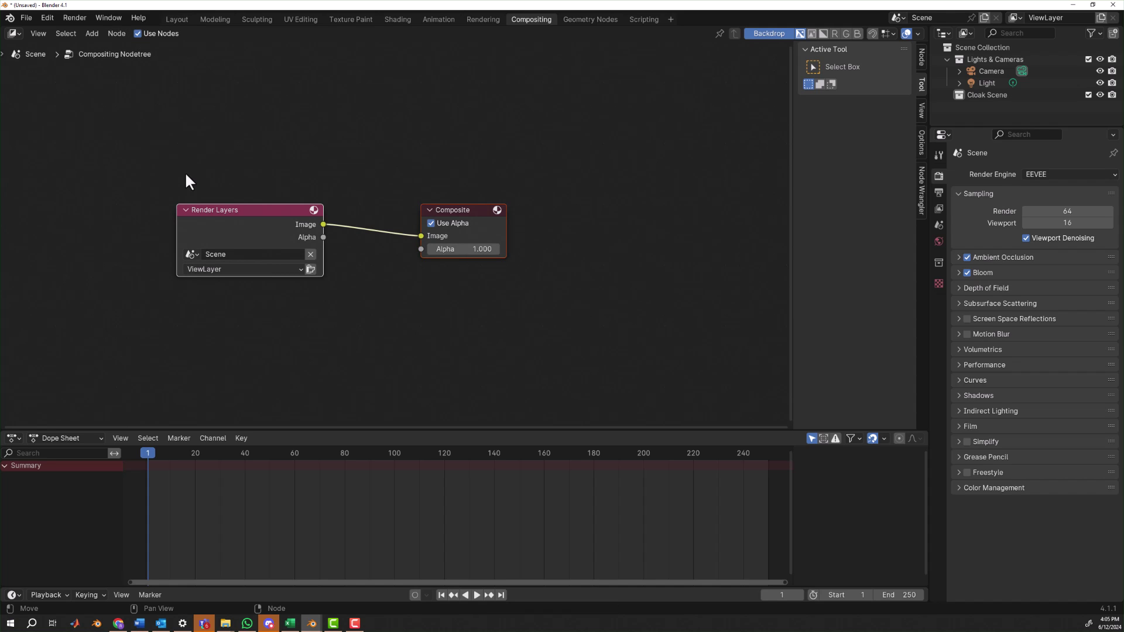
pyautogui.click(227, 210)
pyautogui.click(475, 214)
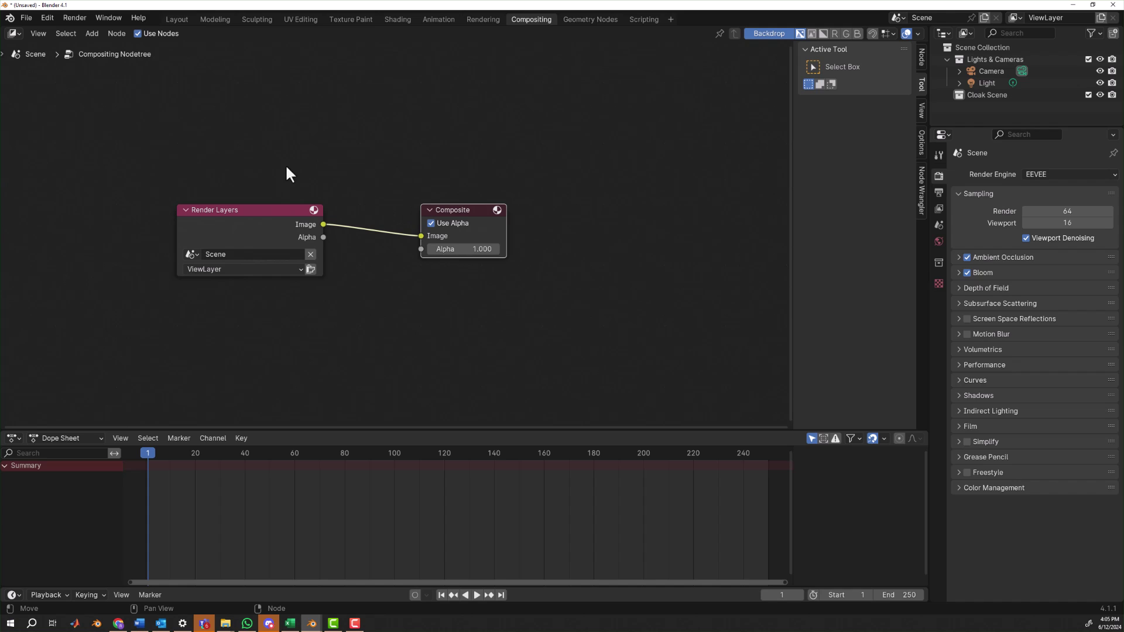
# Insert an Alpha Over node between Render Layers and Composite, connecting the rendered image to its second Image input.
pyautogui.click(92, 34)
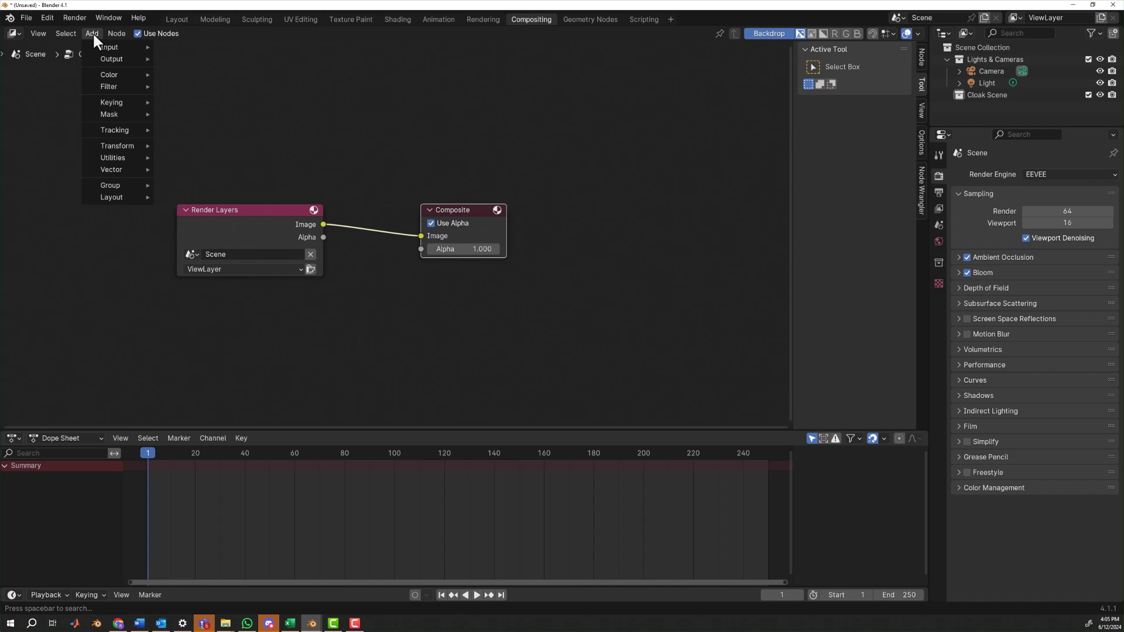
pyautogui.write('alpha ove')
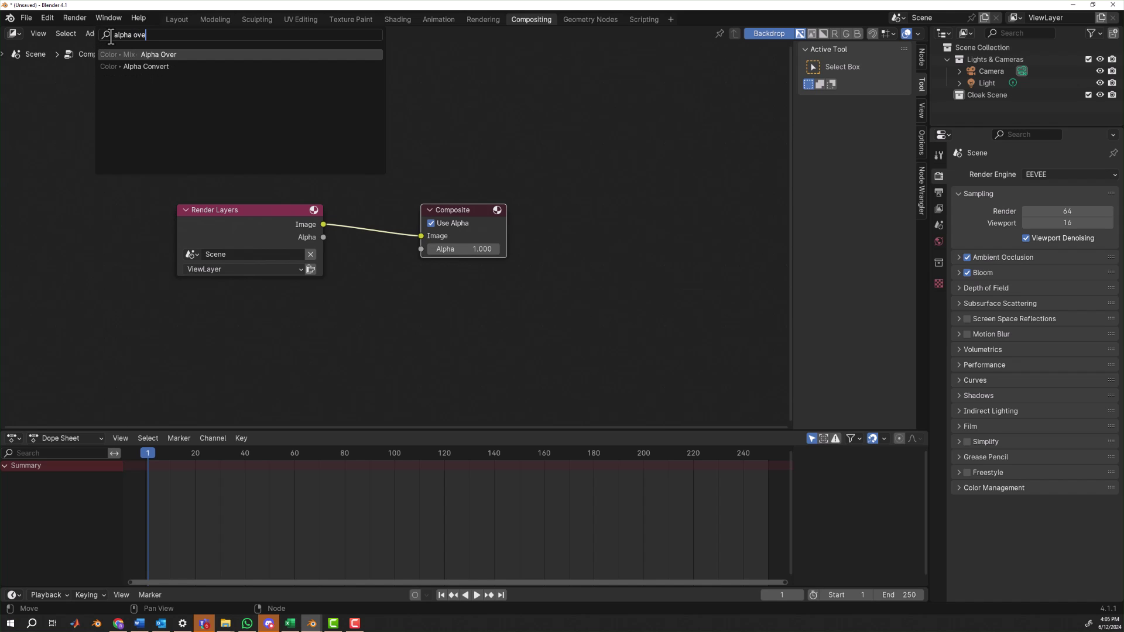
pyautogui.click(164, 54)
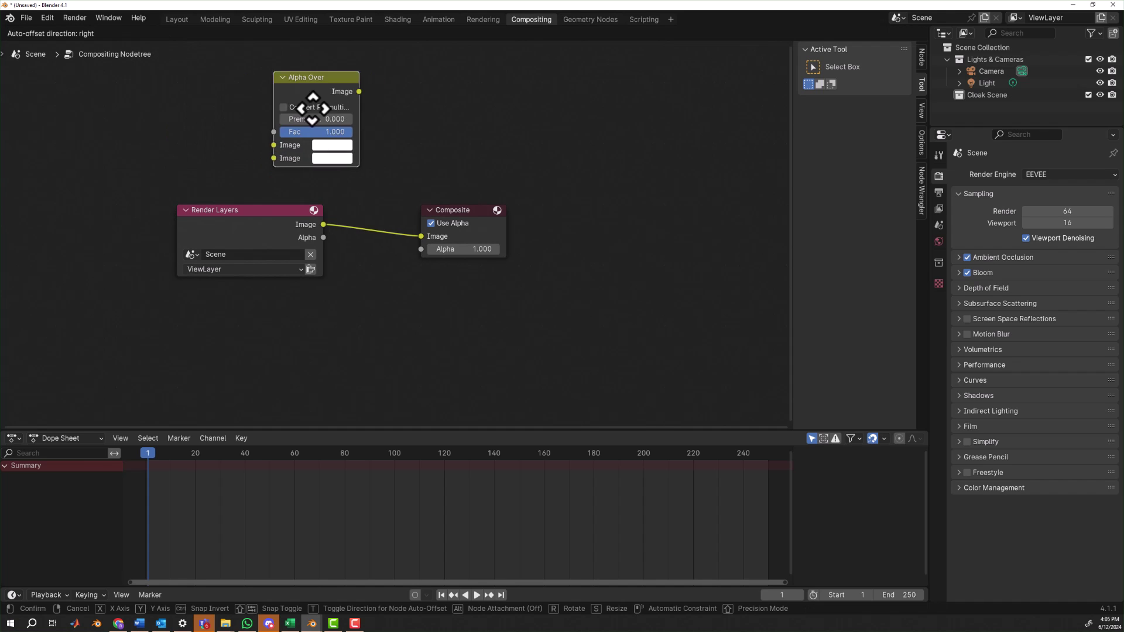
pyautogui.click(342, 202)
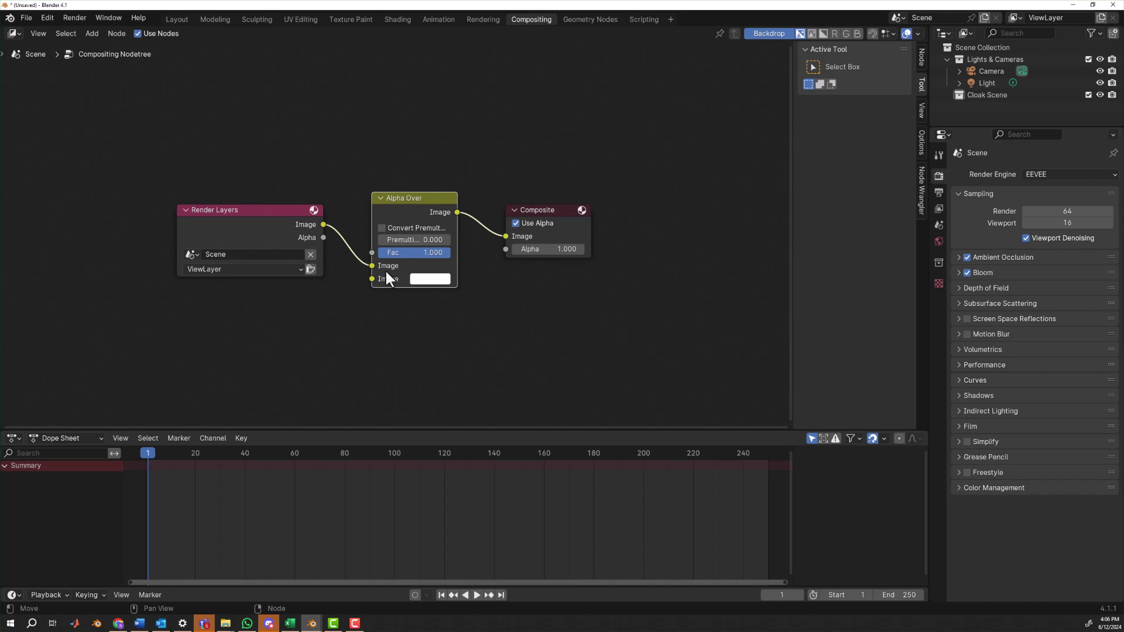
pyautogui.moveTo(372, 265); pyautogui.dragTo(373, 279)
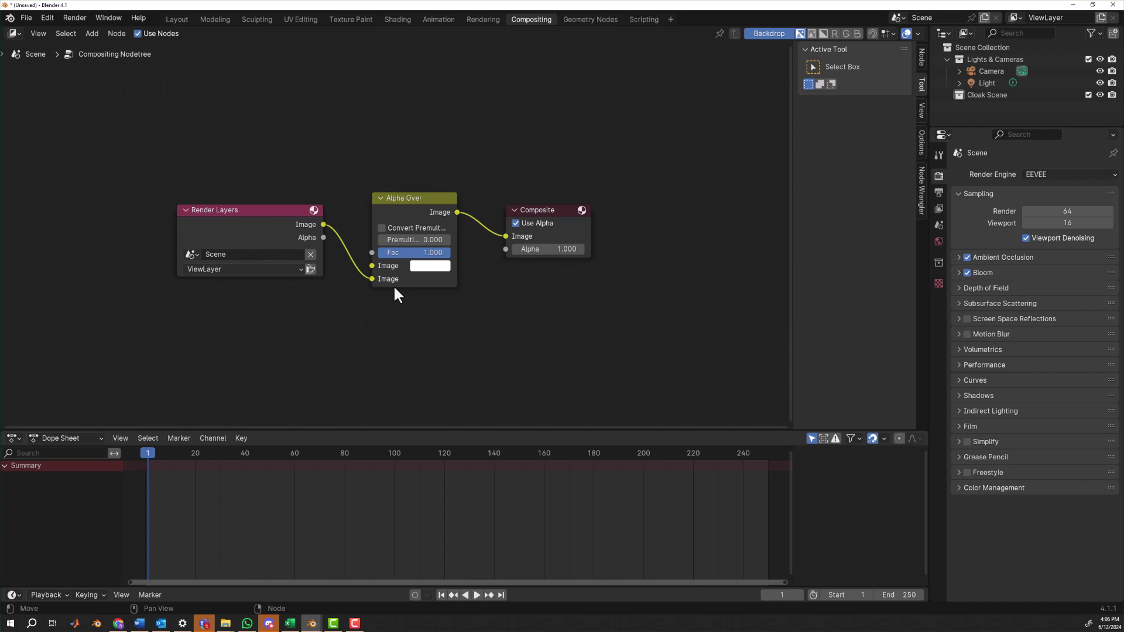
# Set the Alpha Over node's first Image color to black and its Premultiplied value to 1.
pyautogui.click(431, 266)
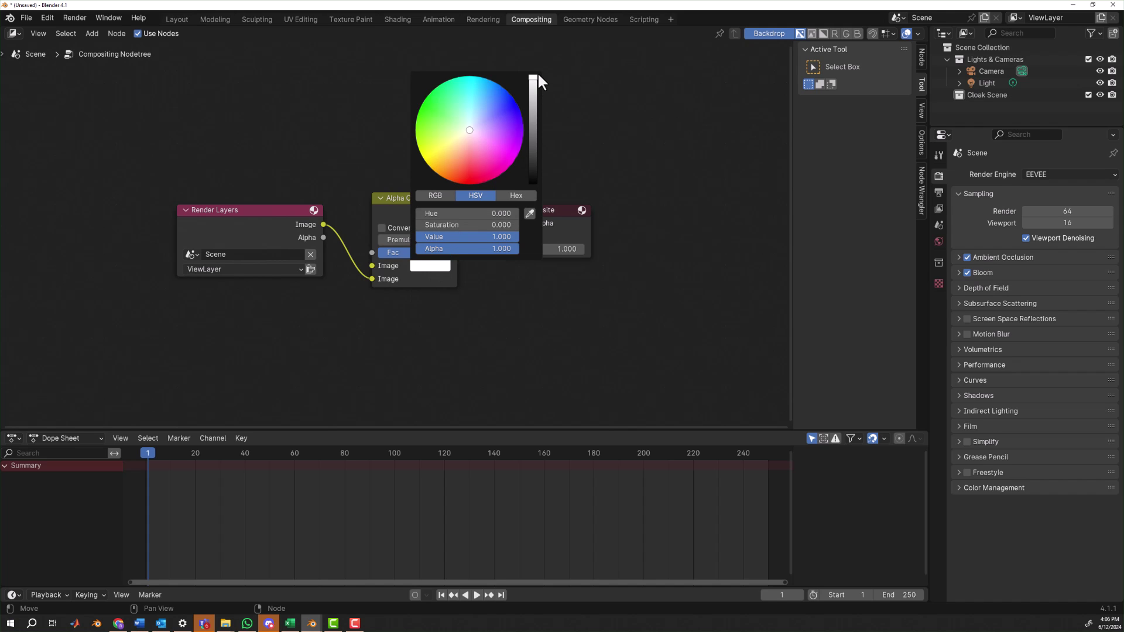
pyautogui.moveTo(535, 78); pyautogui.dragTo(528, 316)
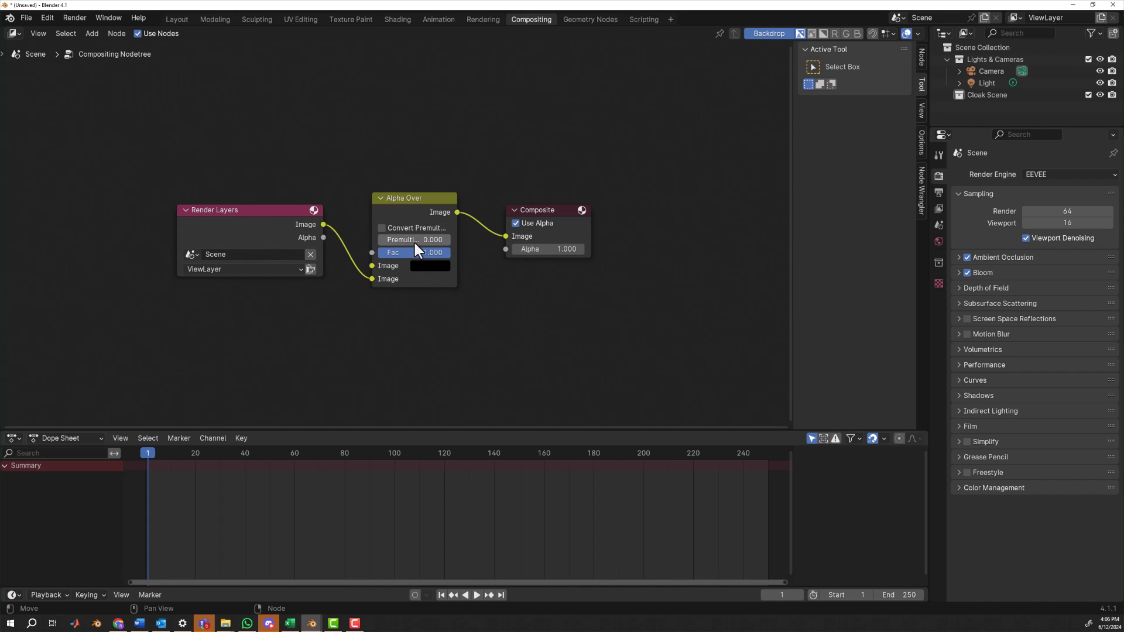
pyautogui.write('1')
pyautogui.press('Return')
# Add a plane mesh to the Cloak Scene collection in the Layout workspace.
pyautogui.click(177, 19)
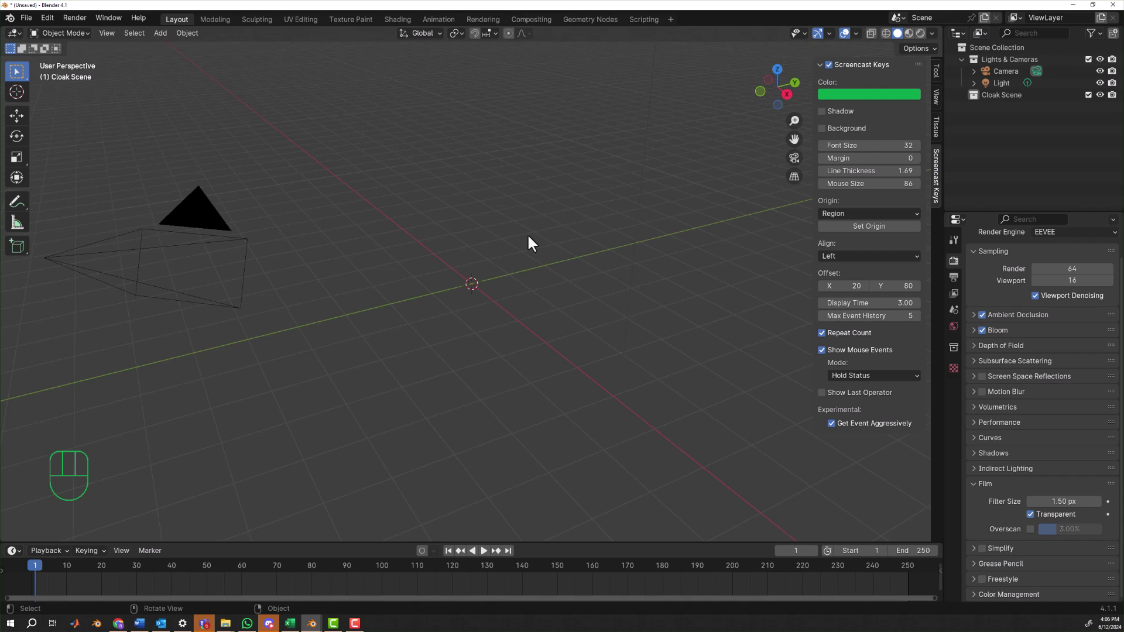
pyautogui.click(1001, 95)
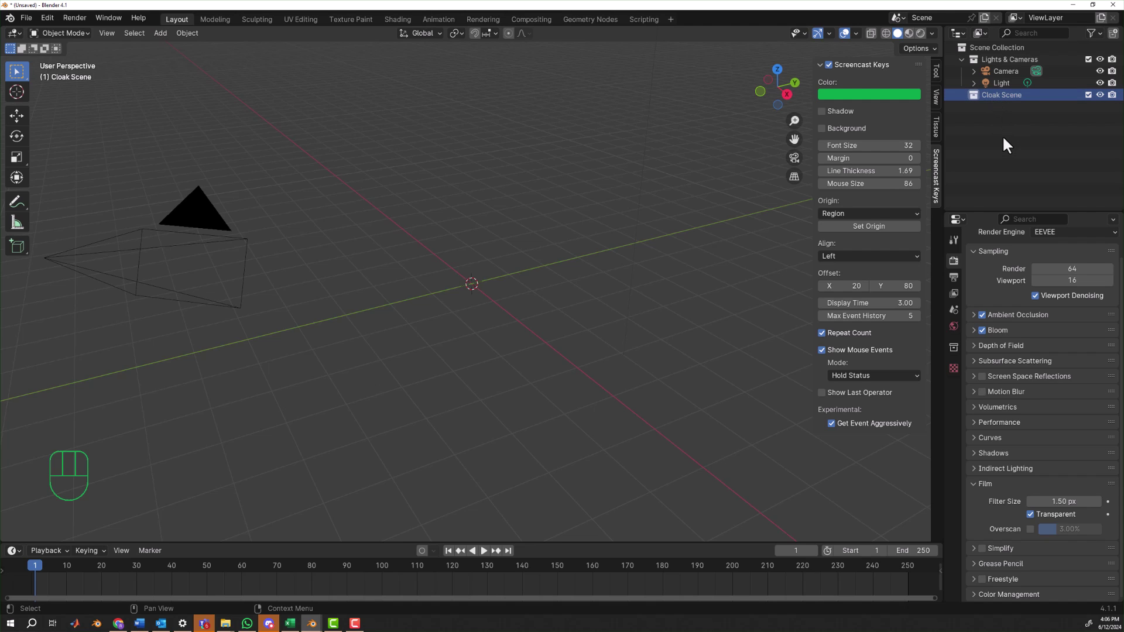
pyautogui.click(157, 32)
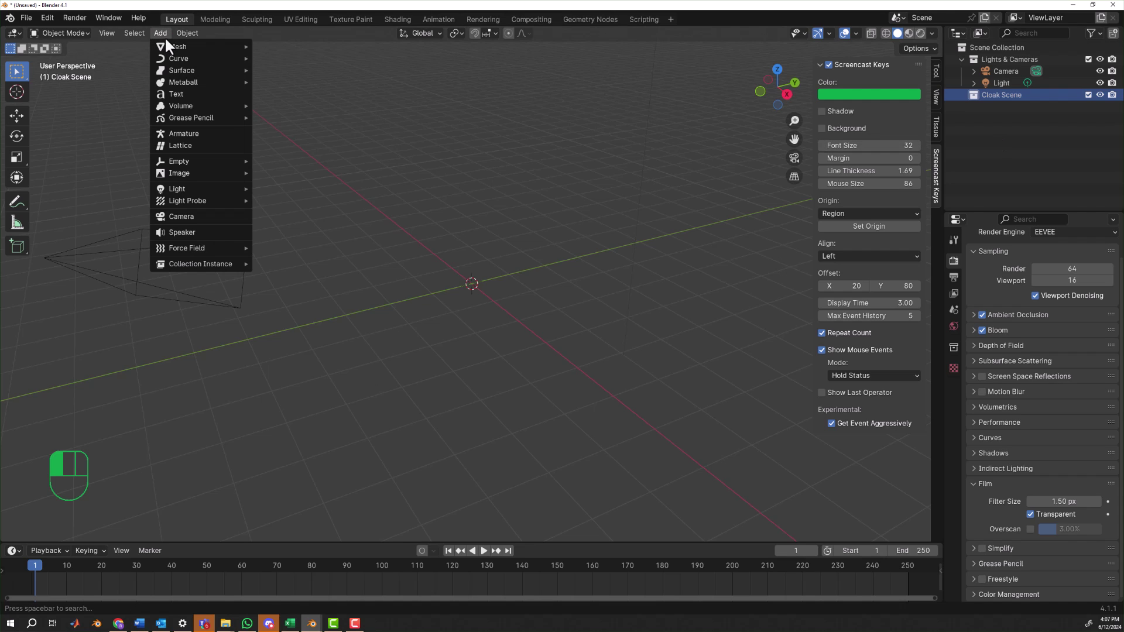
pyautogui.moveTo(170, 44)
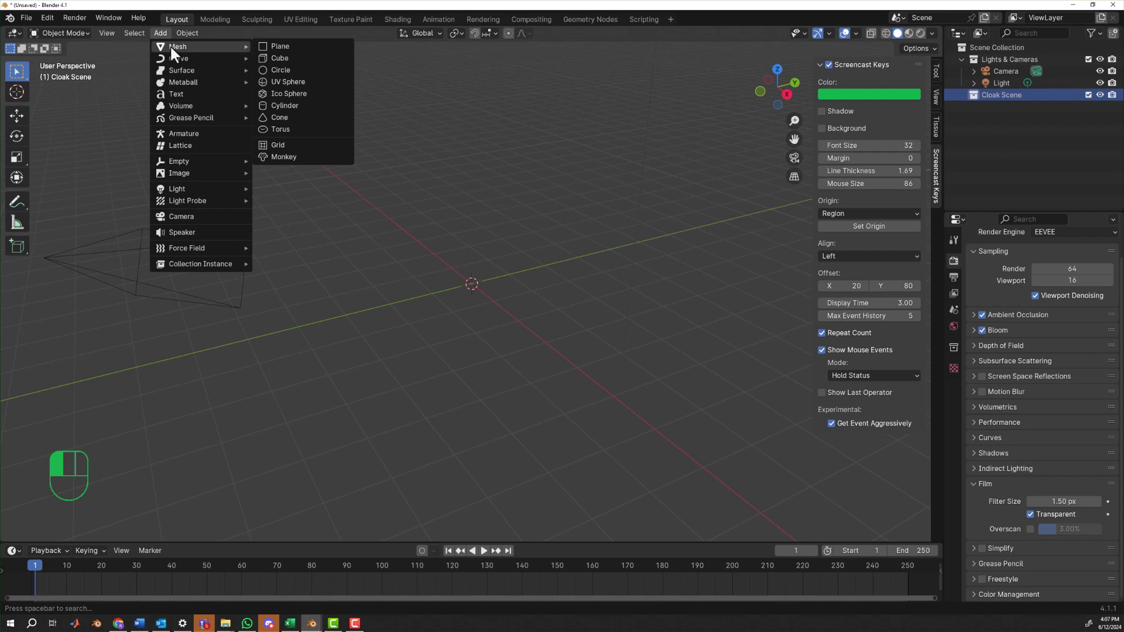
pyautogui.click(266, 46)
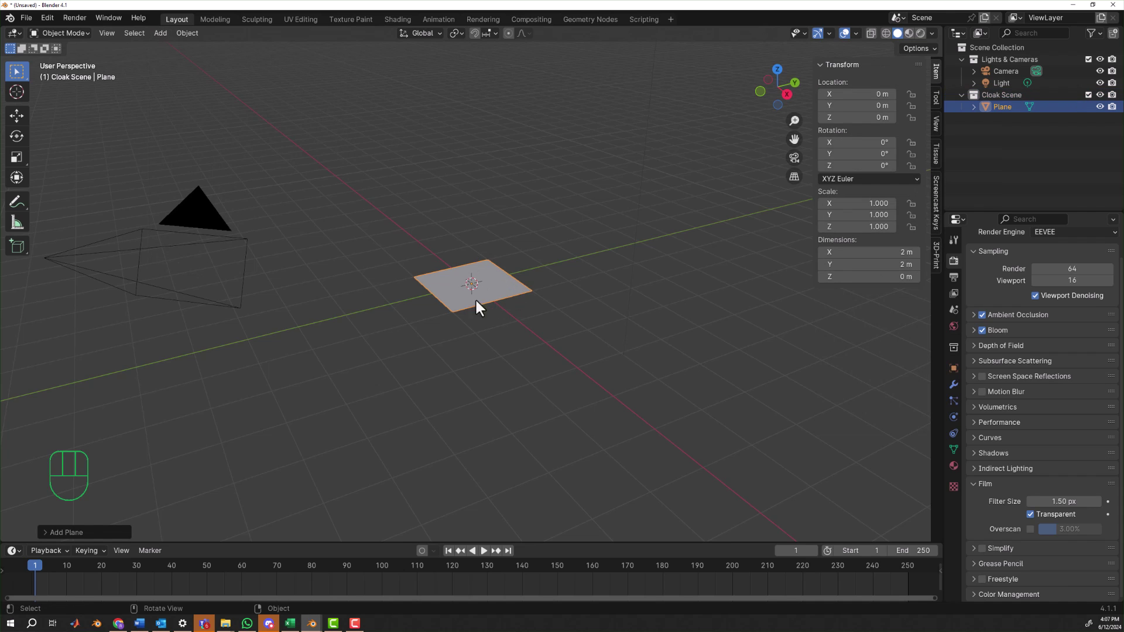
# Duplicate the plane in place at the scene's origin.
pyautogui.scroll(4, 528, 325)
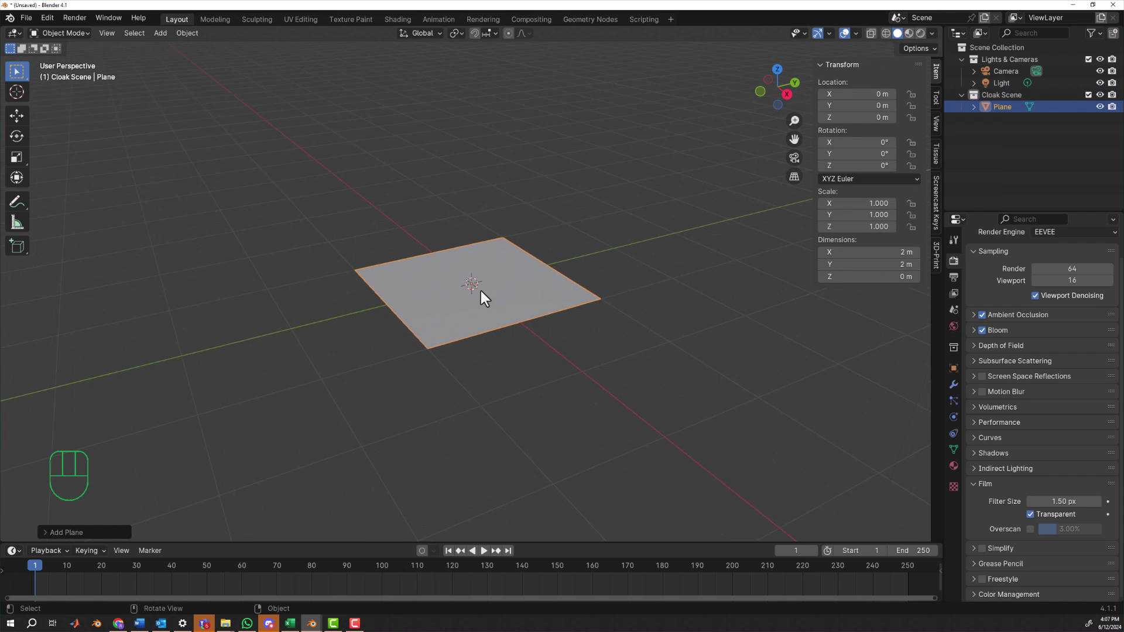
pyautogui.moveTo(496, 304); pyautogui.dragTo(503, 304, button='middle')
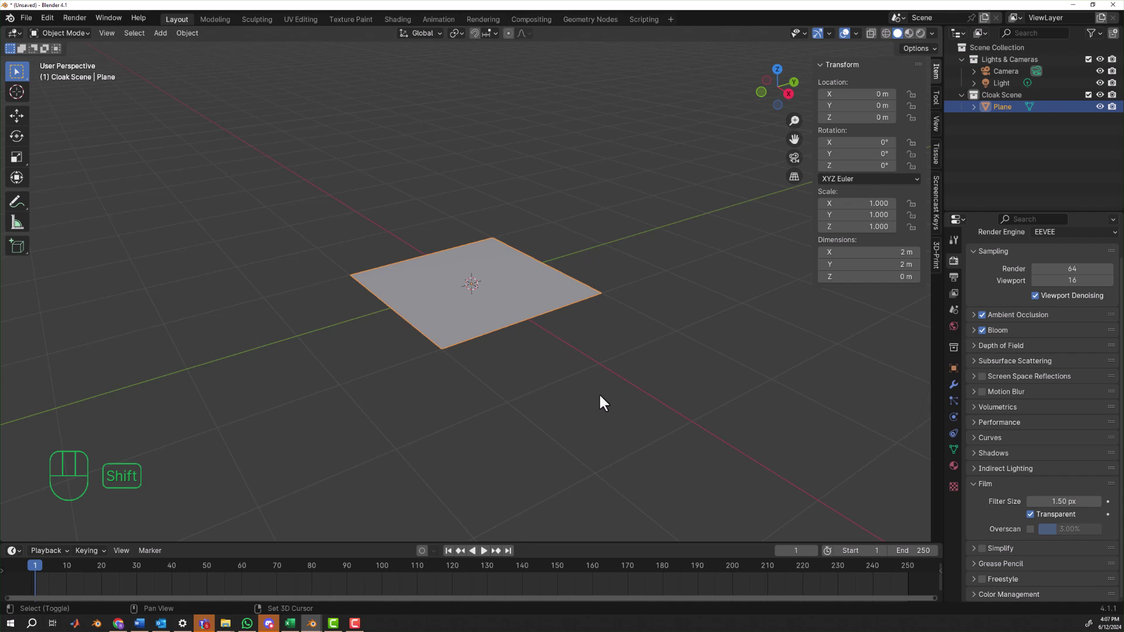
pyautogui.hotkey('shift', 'd')
pyautogui.press('Return')
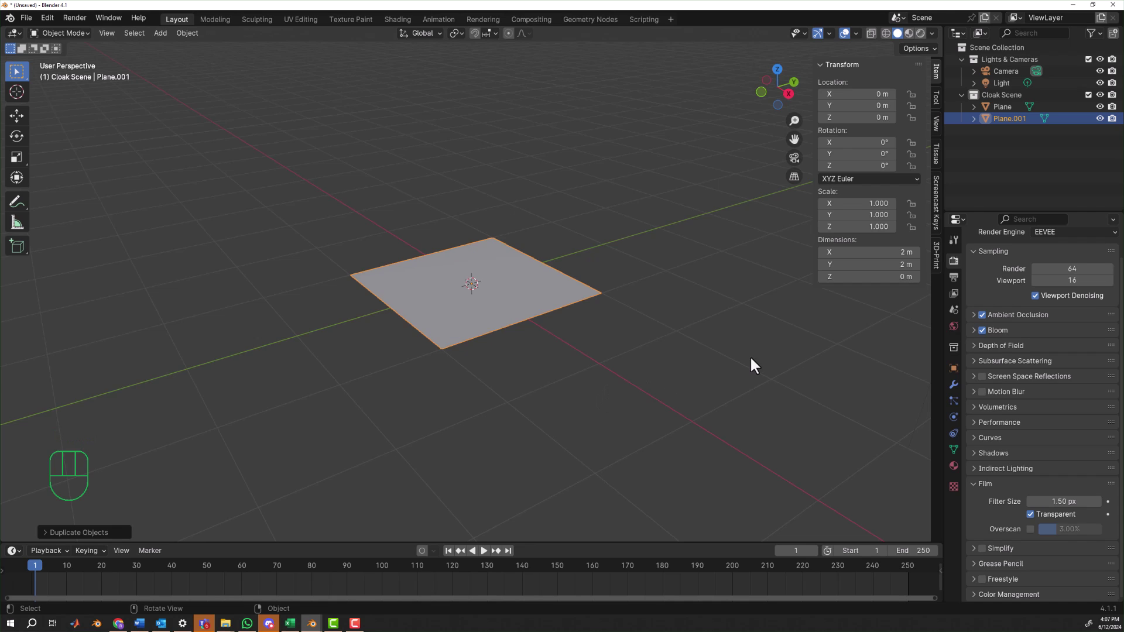
# Set the duplicated plane's X rotation to 90° so it stands upright through the original plane.
pyautogui.click(1009, 117)
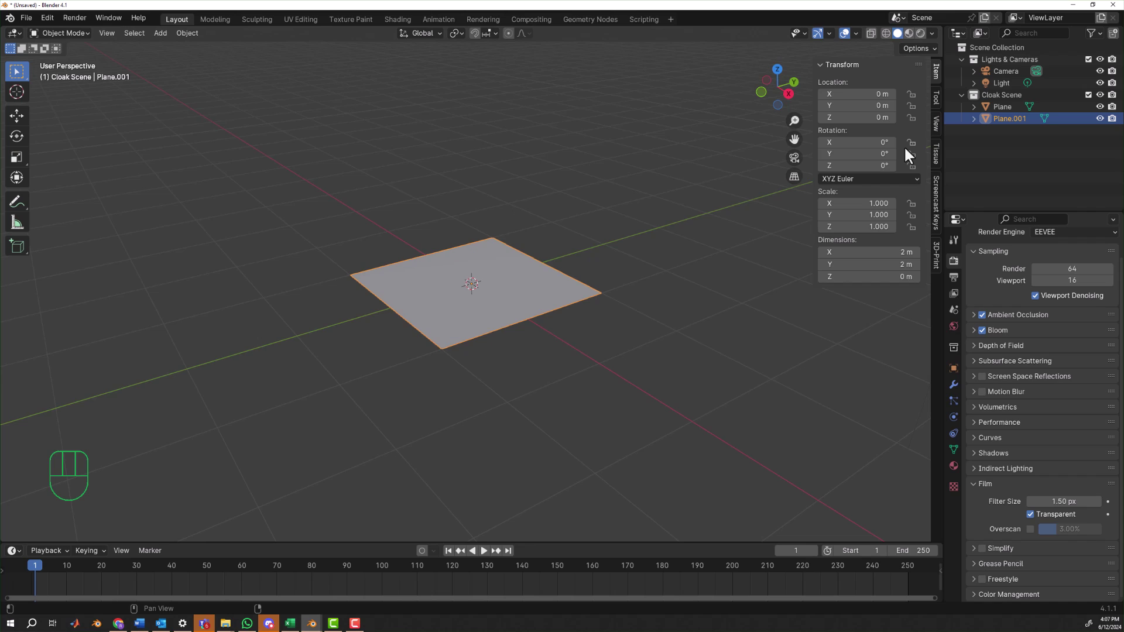
pyautogui.click(853, 143)
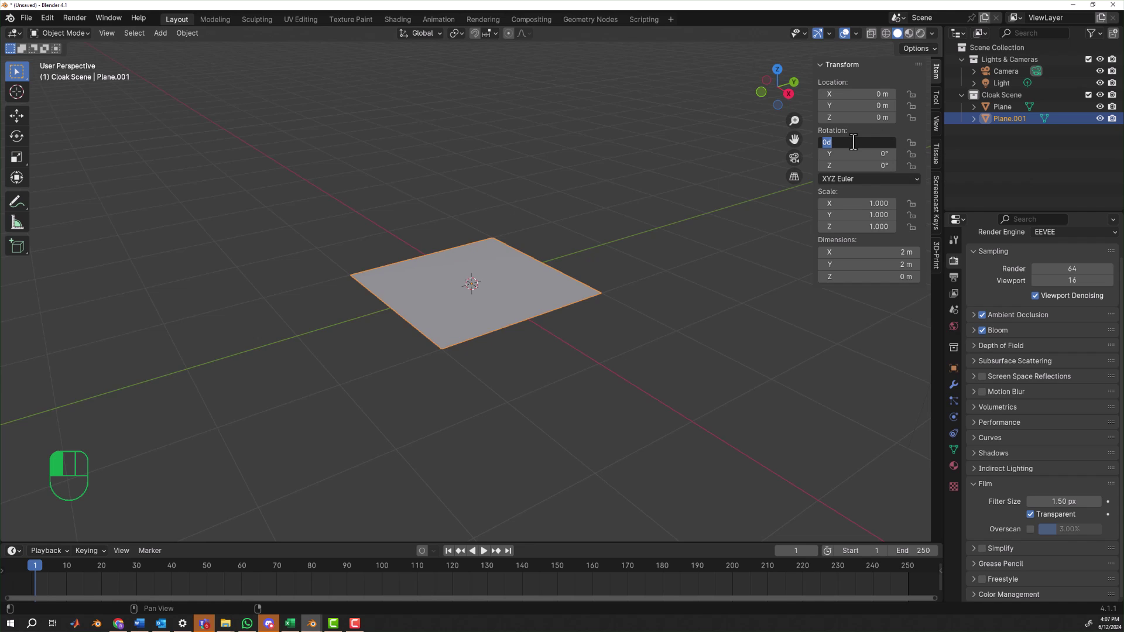
pyautogui.write('90')
pyautogui.press('Return')
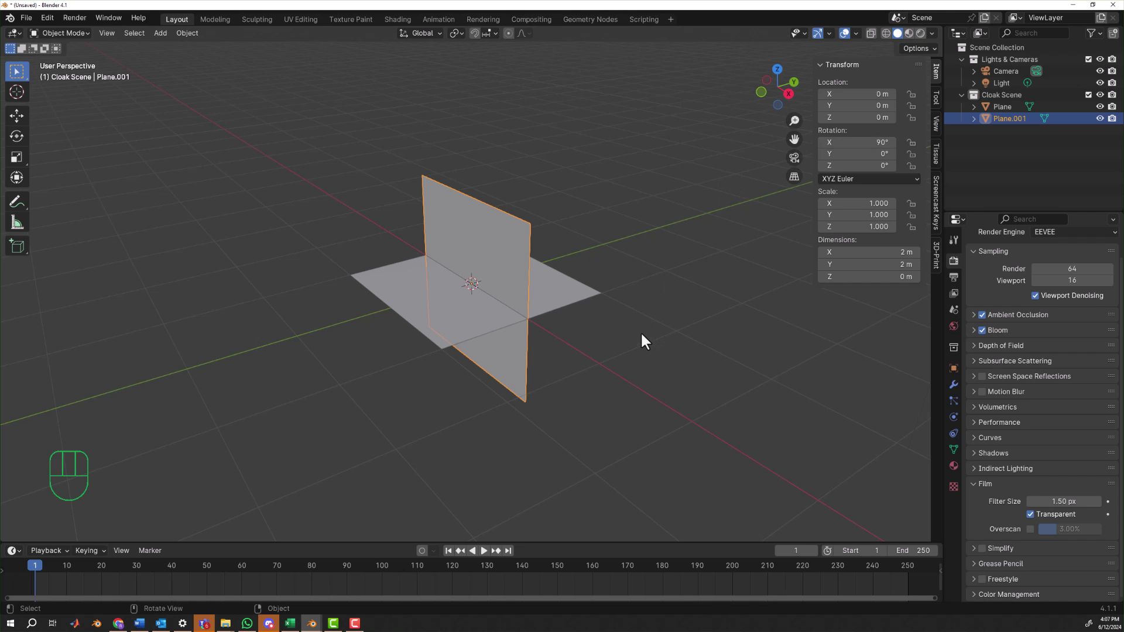
pyautogui.moveTo(642, 332); pyautogui.dragTo(638, 332, button='middle')
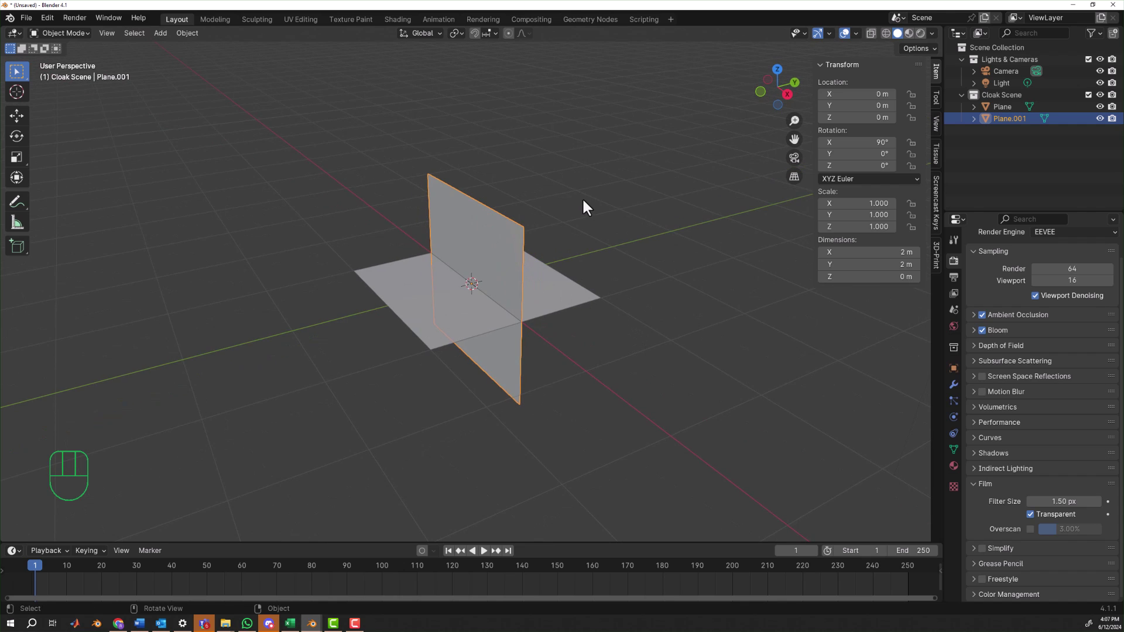
# Duplicate the upright plane in place and set the copy's Z rotation to 90°.
pyautogui.hotkey('shift', 'd')
pyautogui.press('Return')
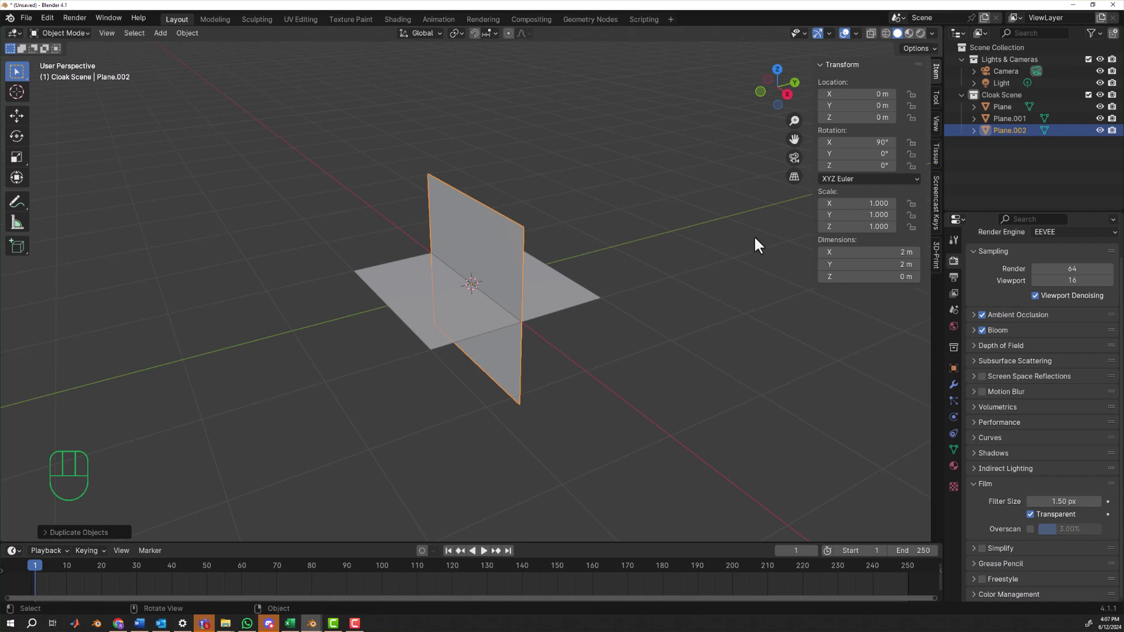
pyautogui.click(852, 166)
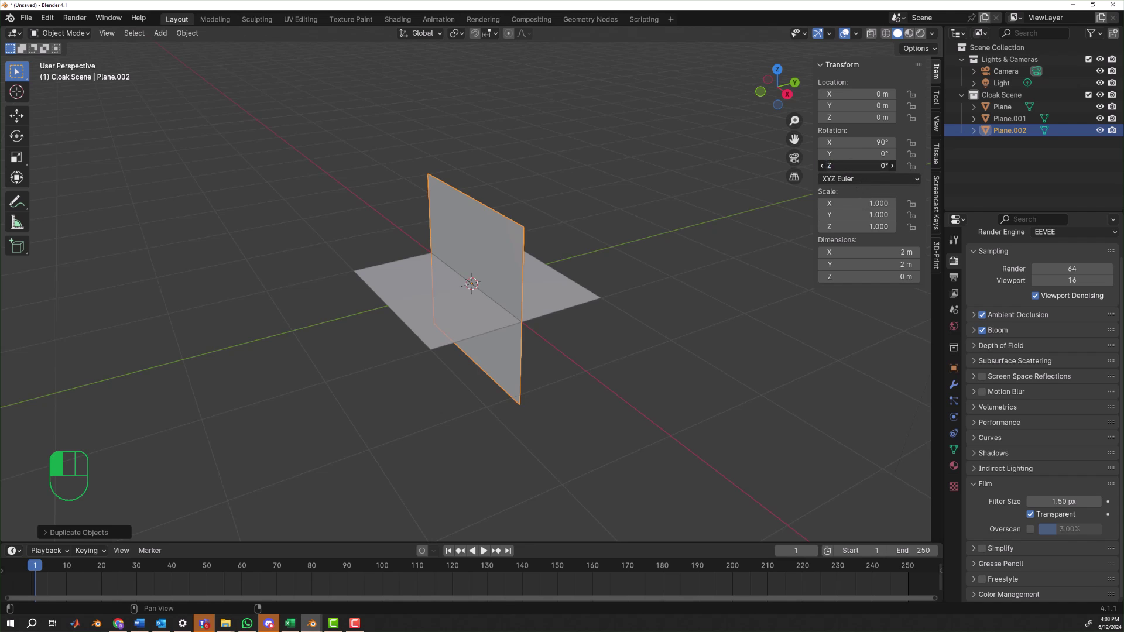
pyautogui.write('90')
pyautogui.press('Return')
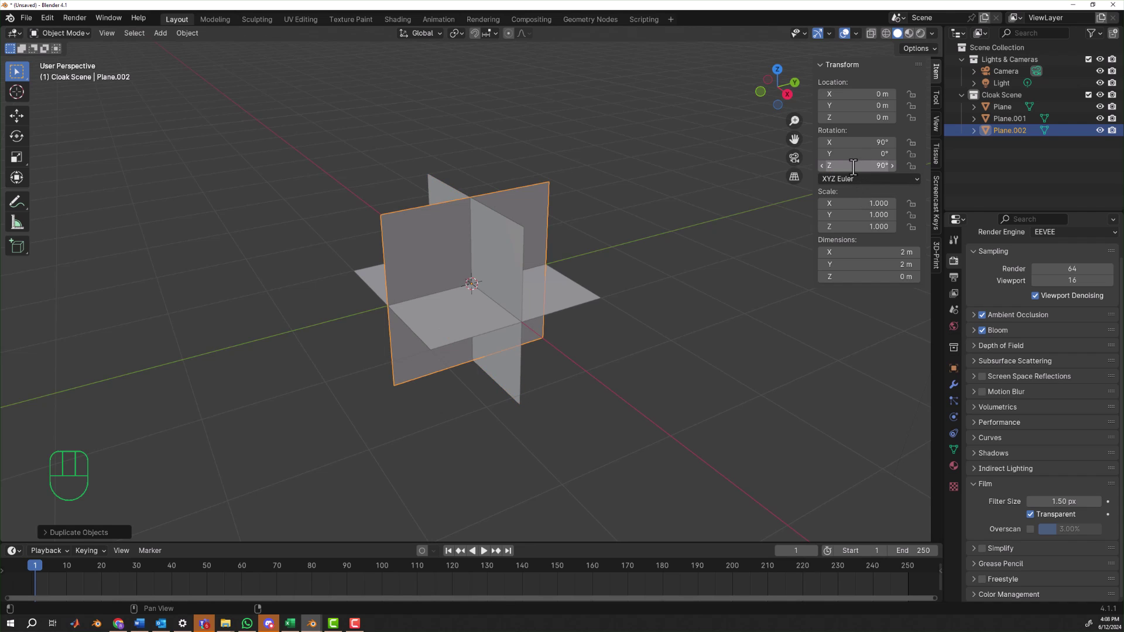
pyautogui.click(723, 212)
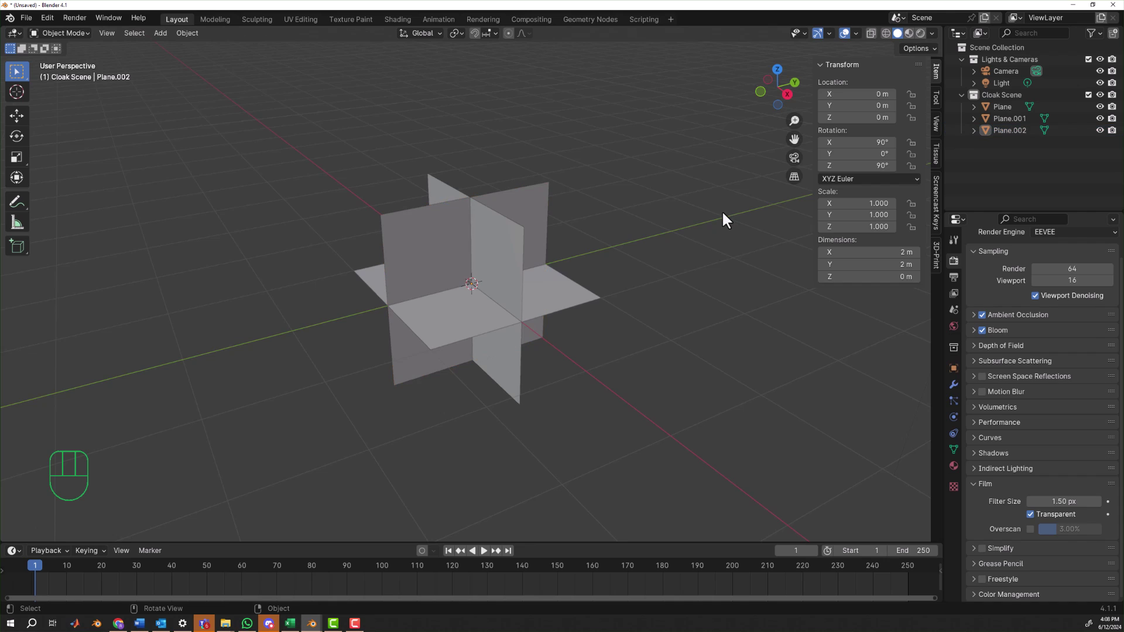
# Select all three intersecting planes and join them into a single object.
pyautogui.click(1006, 107)
pyautogui.keyDown('ctrl'); pyautogui.click(1004, 116); pyautogui.keyUp('ctrl')
pyautogui.keyDown('ctrl'); pyautogui.click(1003, 125); pyautogui.keyUp('ctrl')
pyautogui.keyDown('ctrl'); pyautogui.click(1003, 110); pyautogui.keyUp('ctrl')
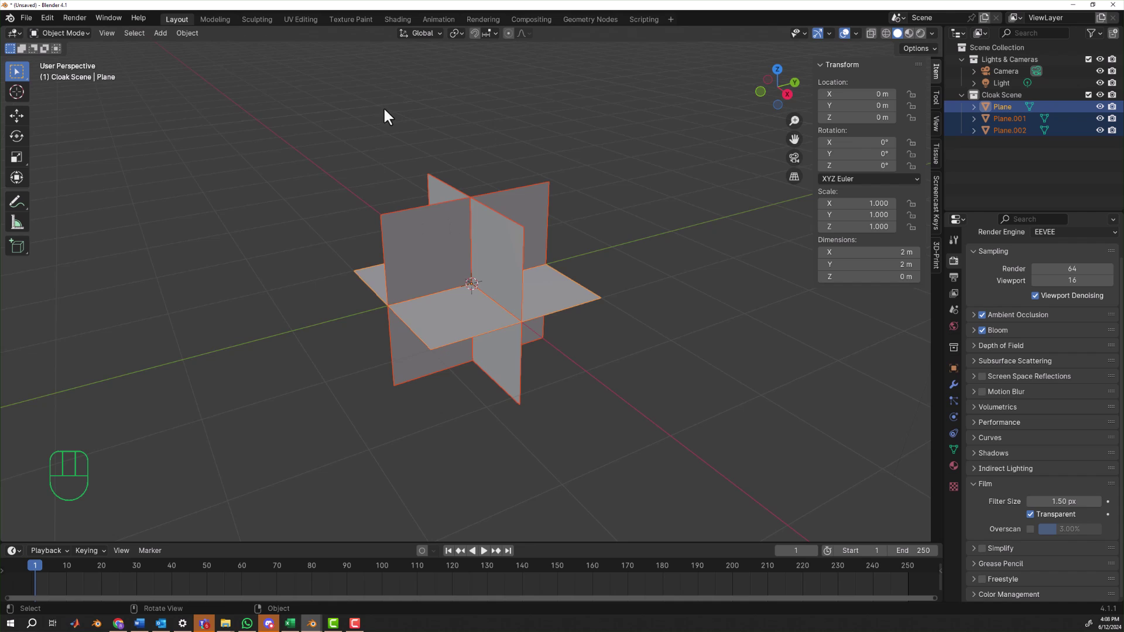
pyautogui.click(620, 357)
pyautogui.moveTo(321, 157); pyautogui.dragTo(612, 428)
pyautogui.hotkey('ctrl', 'j')
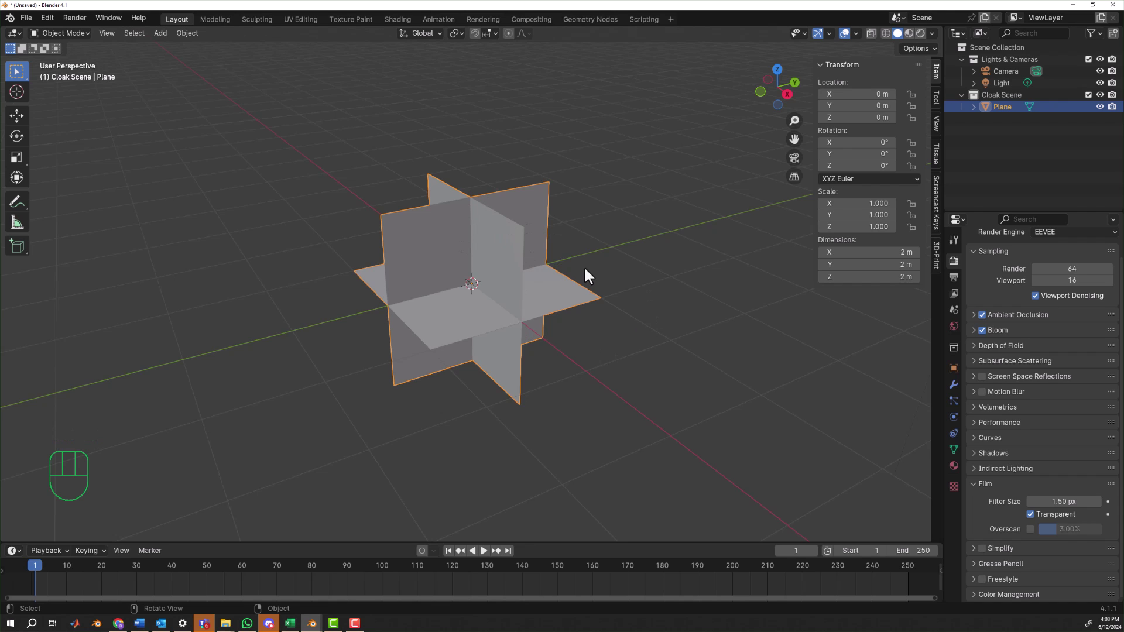
# Rename the joined plane object in the Cloak Scene collection as Cloak Wave.
pyautogui.moveTo(570, 302); pyautogui.dragTo(518, 285, button='middle')
pyautogui.scroll(-2, 517, 285)
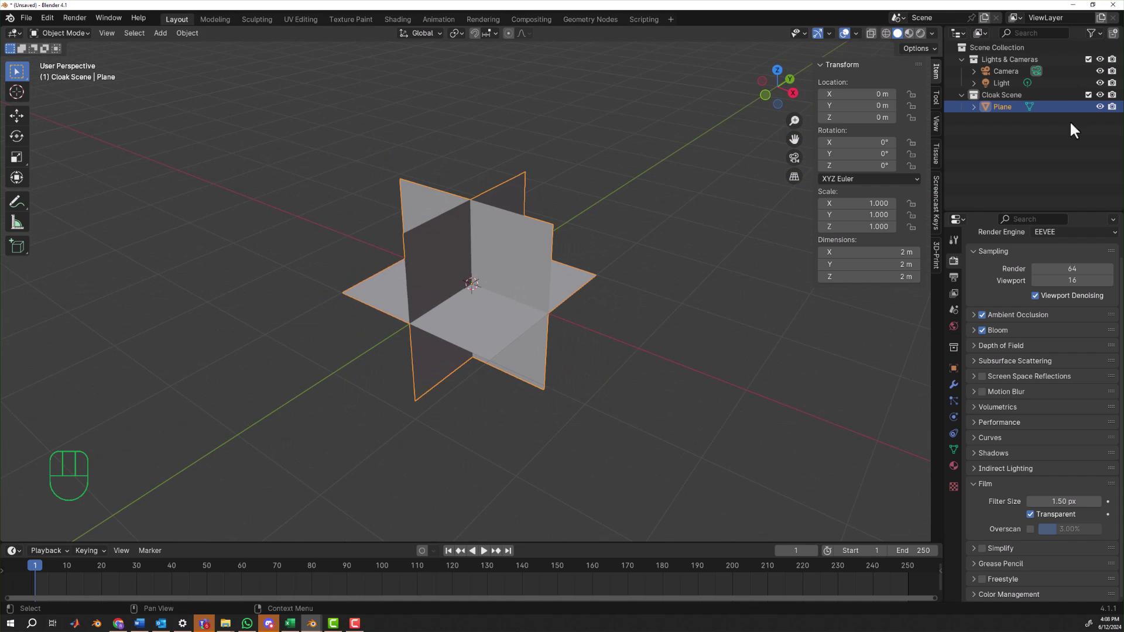
pyautogui.doubleClick(1003, 107)
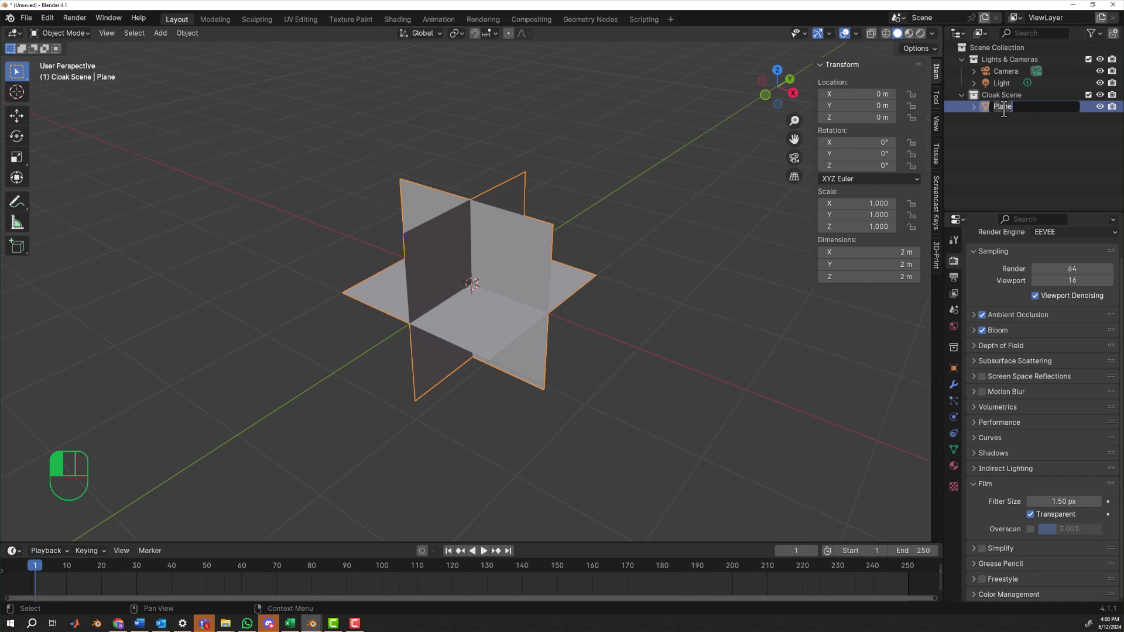
pyautogui.write('Cloak Wave')
pyautogui.press('Return')
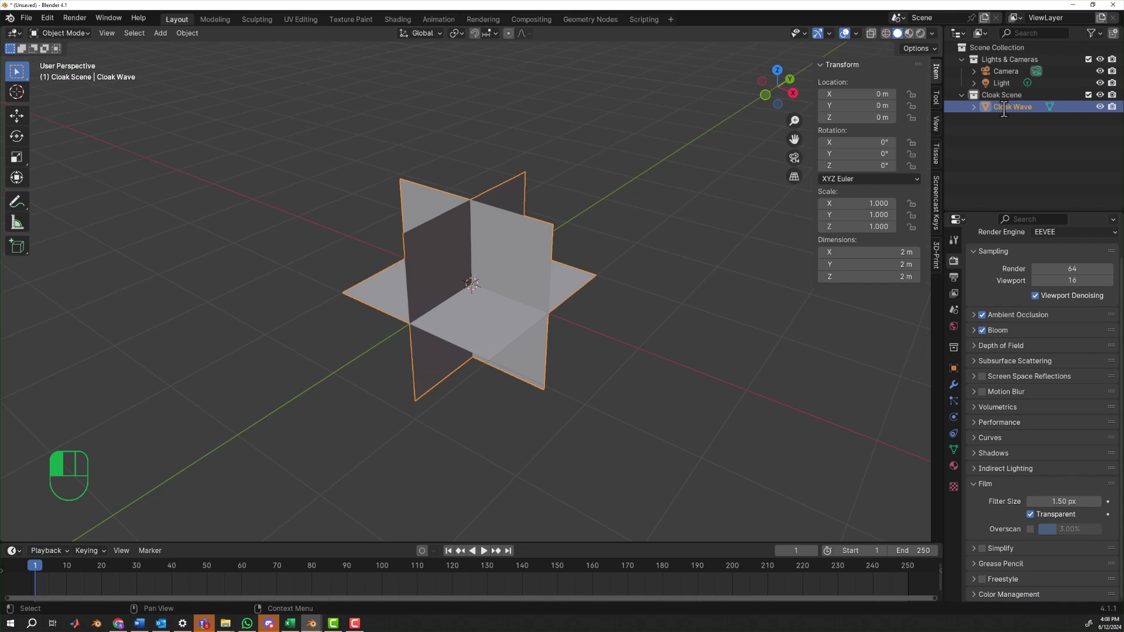
pyautogui.scroll(1, 673, 354)
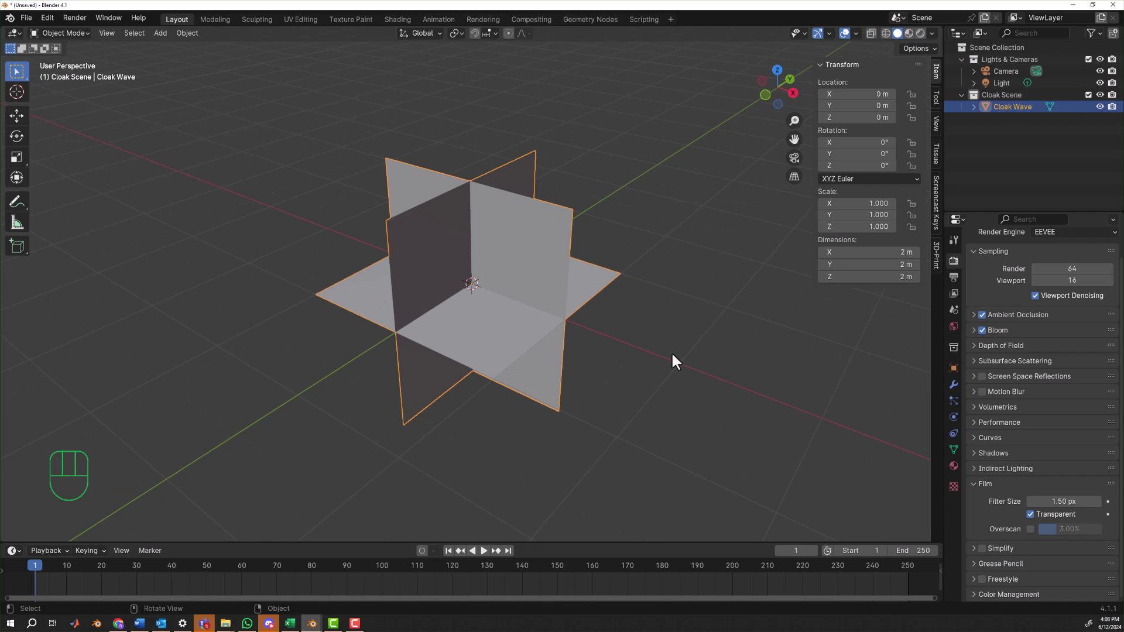
pyautogui.hotkey('ctrl', 's')
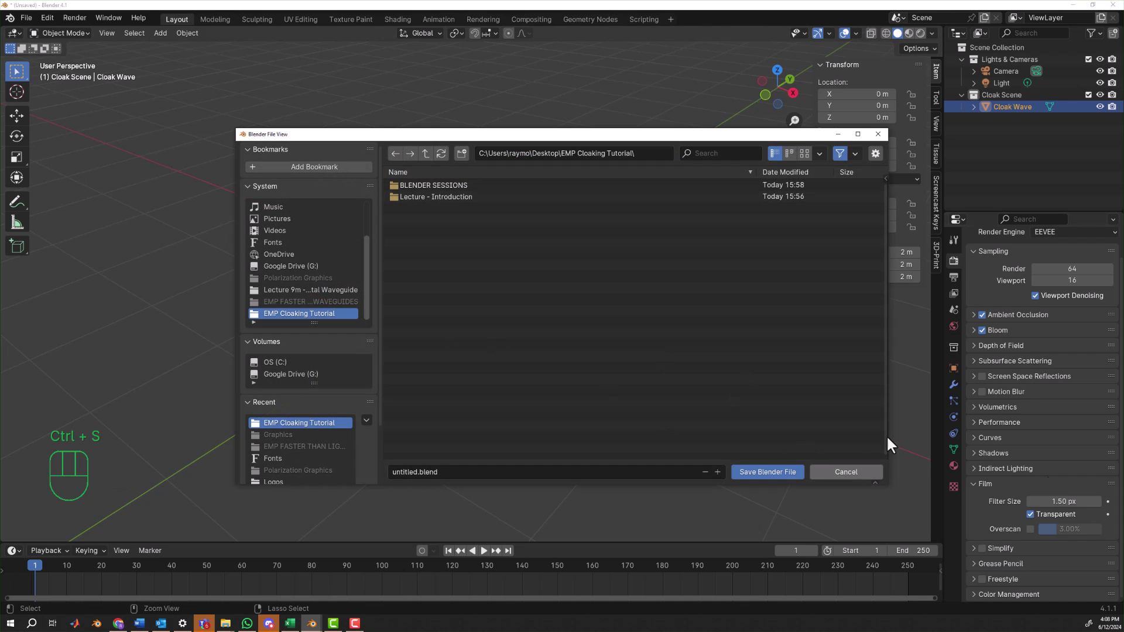
pyautogui.click(845, 472)
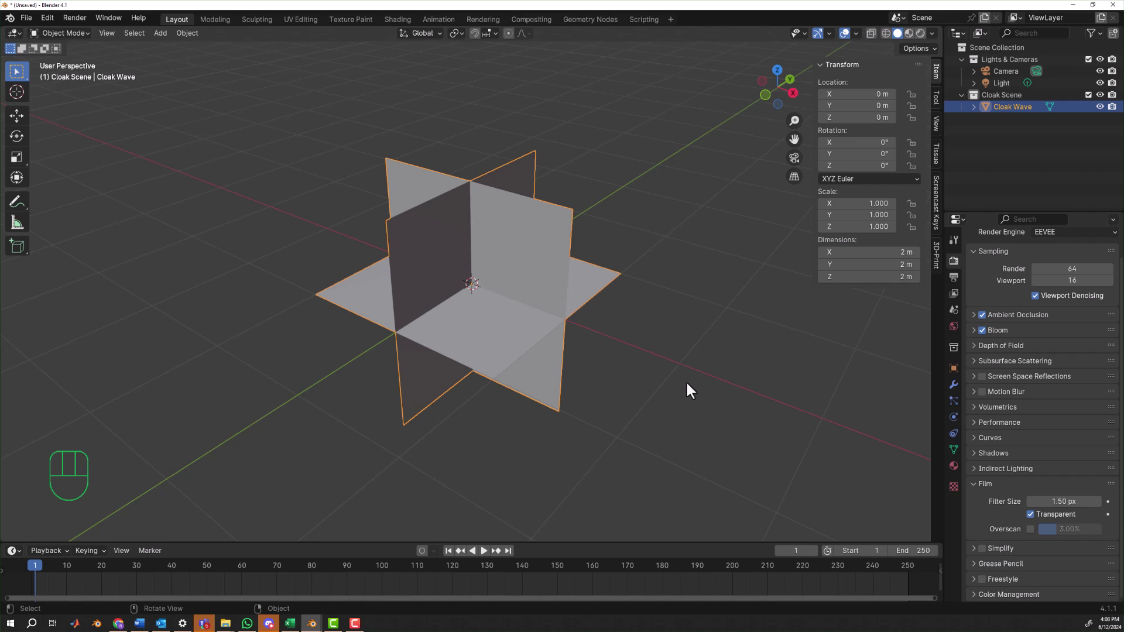